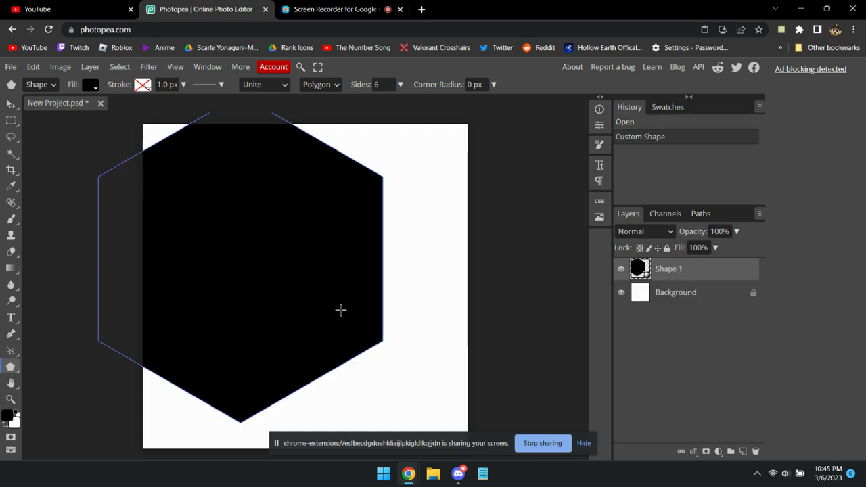
- Centre the black hexagon on the canvas and scale it down to 92.24%
key(v)
drag(215, 240, 280, 248)
key(ctrl+t)
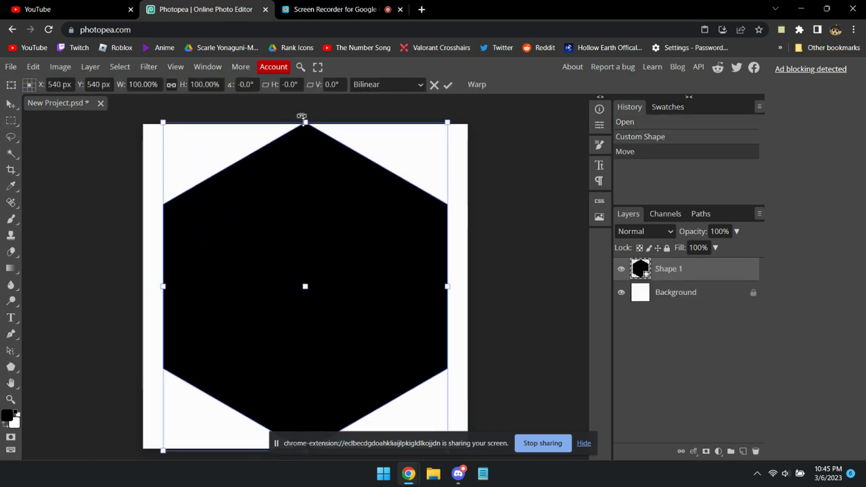
drag(302, 116, 308, 138)
drag(315, 196, 315, 184)
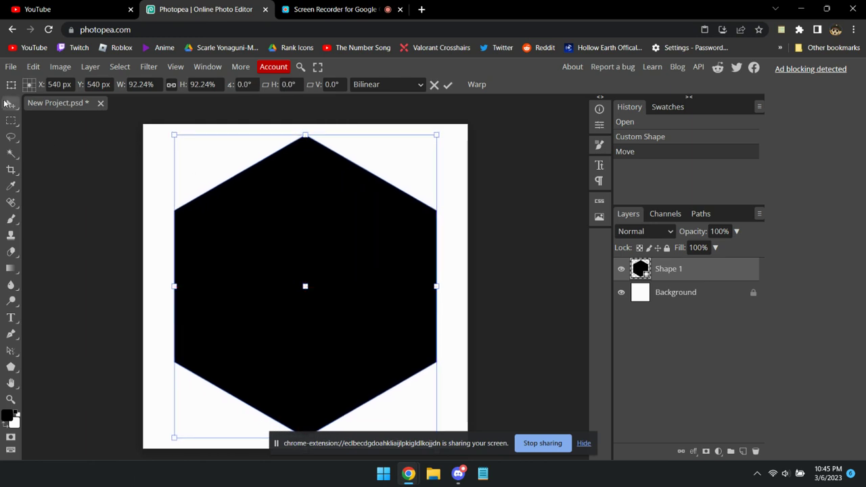
click(9, 103)
drag(341, 288, 341, 289)
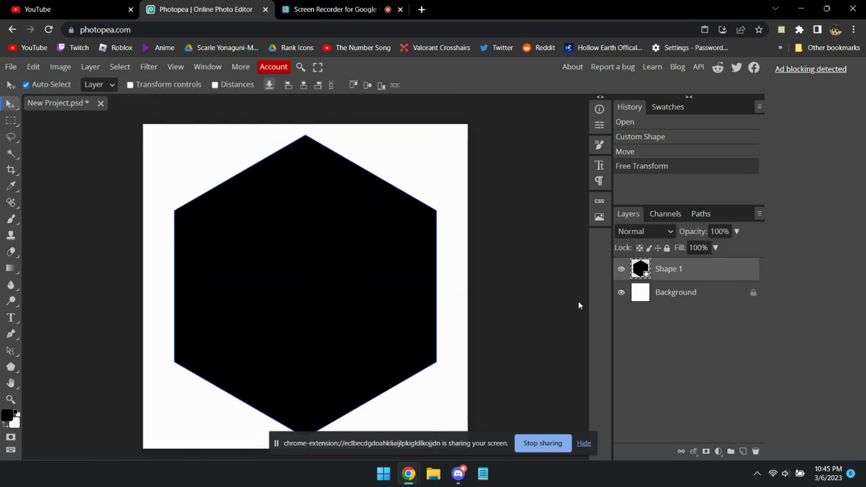
- Add a 14 px stroke layer effect to the hexagon
right_click(695, 271)
click(613, 156)
mouse_move(257, 167)
mouse_down()
mouse_move(653, 385)
mouse_move(642, 238)
mouse_up()
click(522, 308)
drag(700, 275, 689, 277)
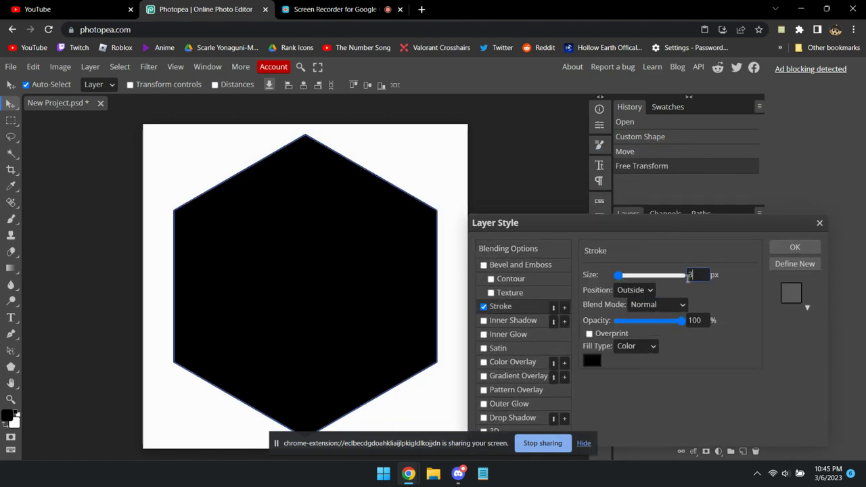
text(14)
- Set the hexagon's stroke colour to edab43 and apply the layer style
click(592, 360)
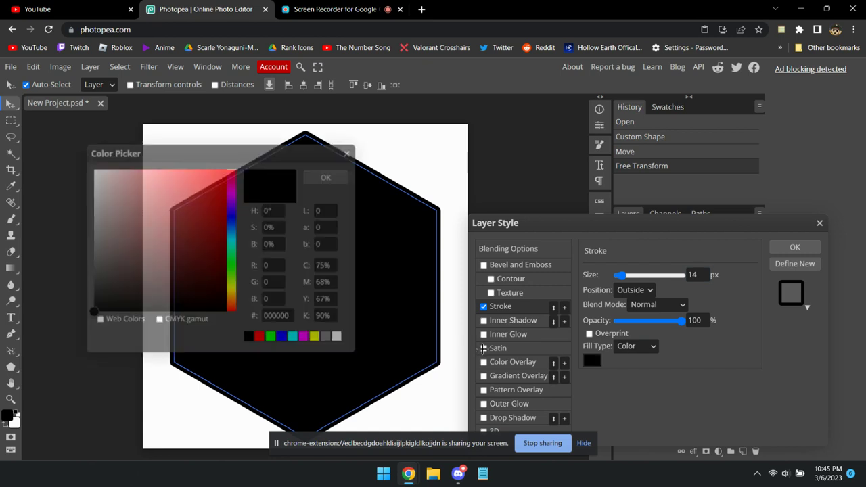
double_click(278, 317)
text(edab43)
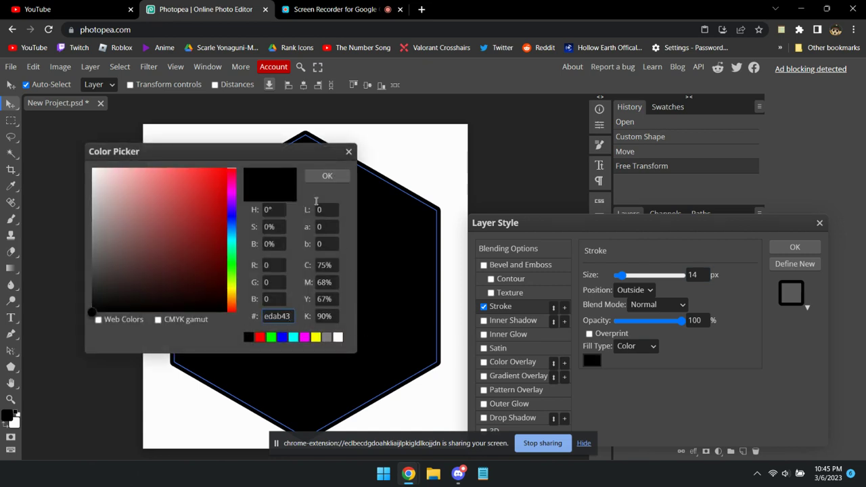
key(Return)
click(327, 175)
click(795, 247)
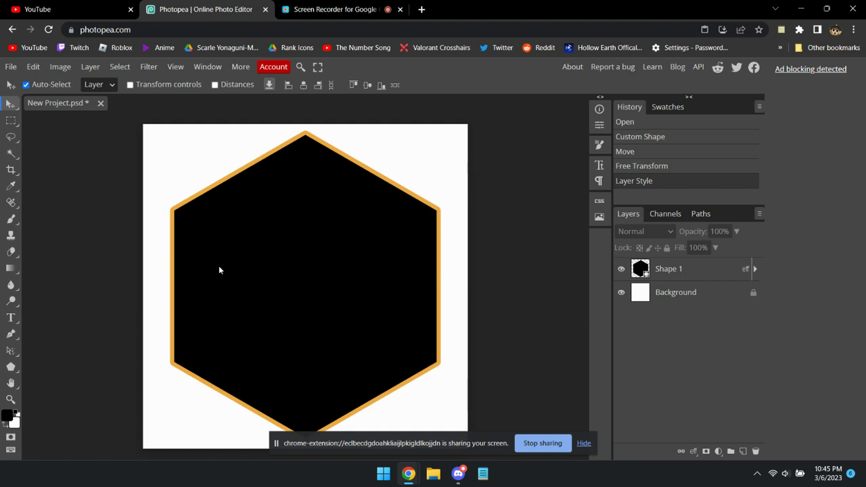
click(10, 366)
click(54, 402)
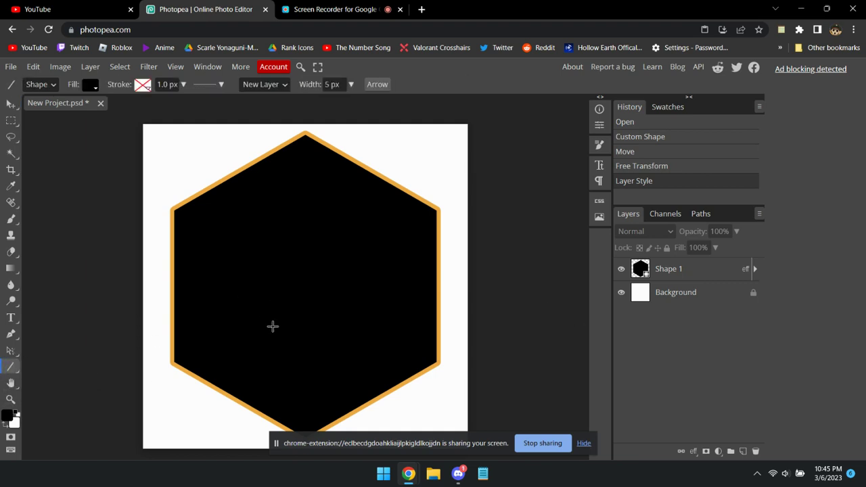
click(90, 86)
click(100, 132)
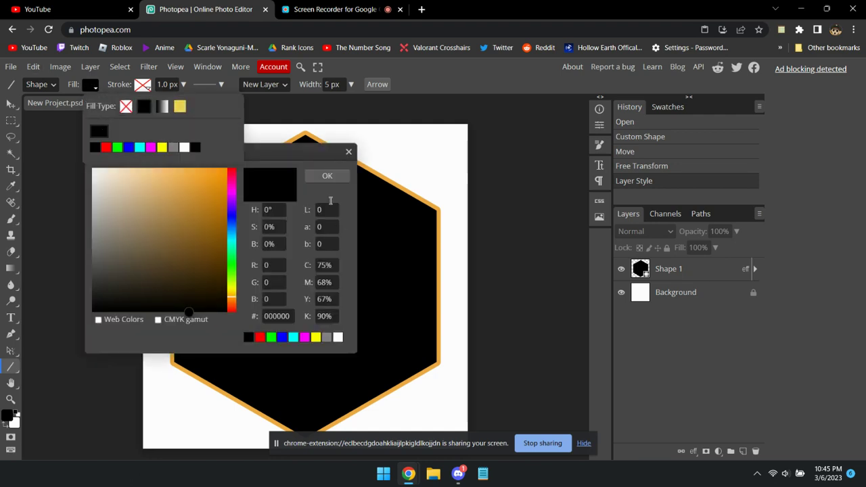
click(387, 180)
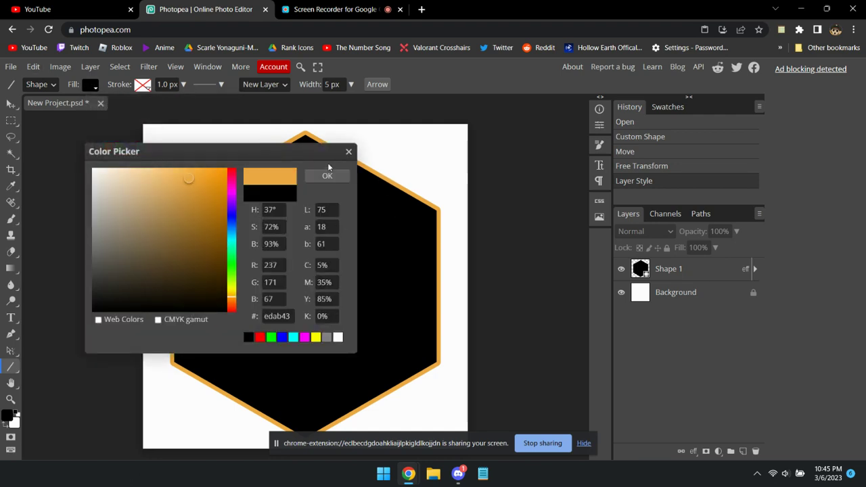
click(327, 175)
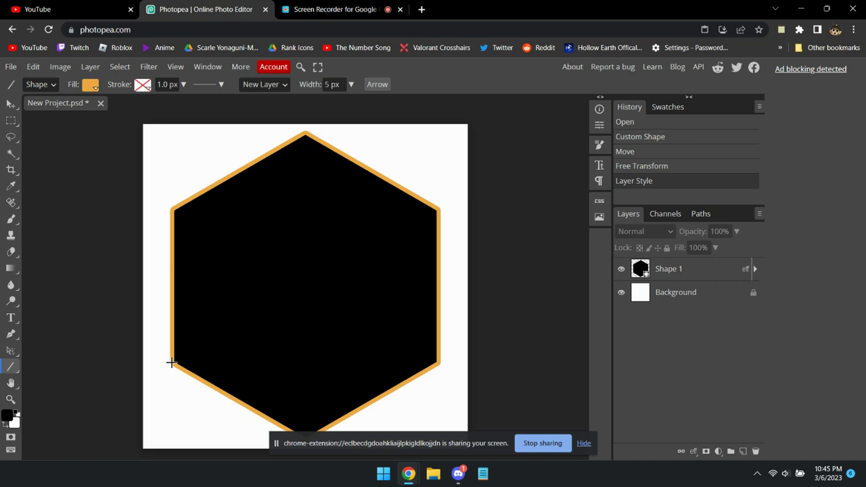
drag(180, 362, 271, 340)
key(Delete)
- Draw a thin rectangle across the hexagon's full width, with its lower edge level with the two lower side corners
right_click(13, 366)
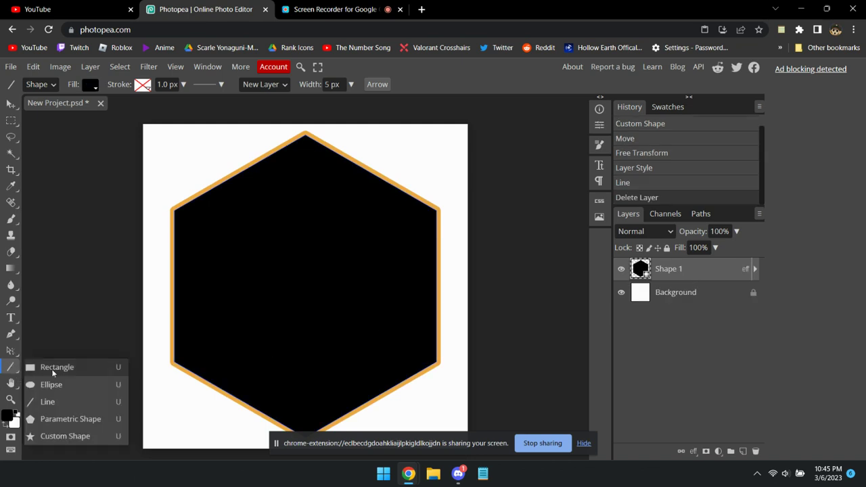
click(57, 367)
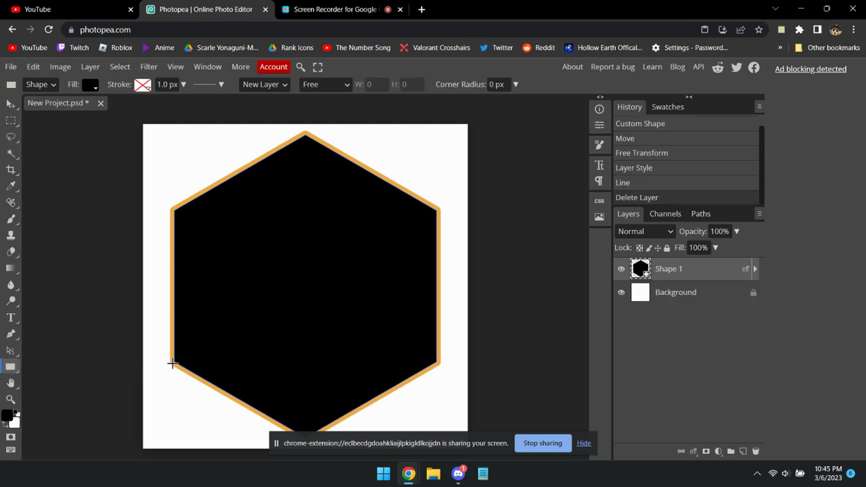
click(11, 104)
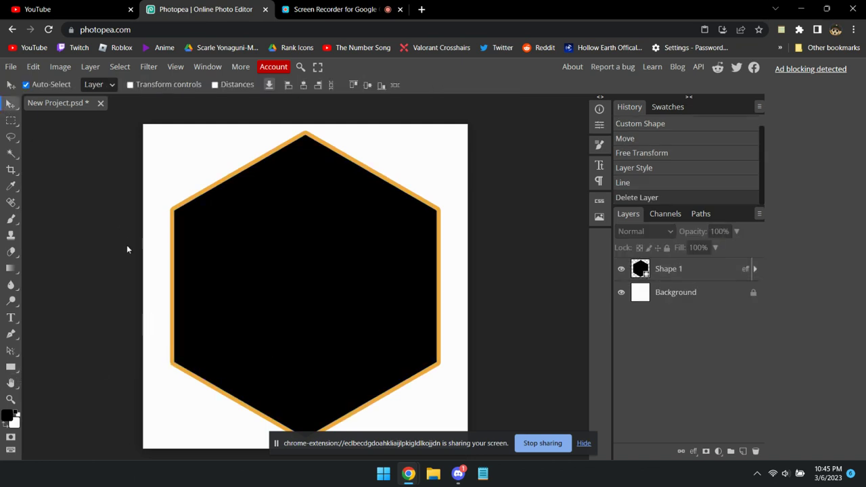
click(10, 367)
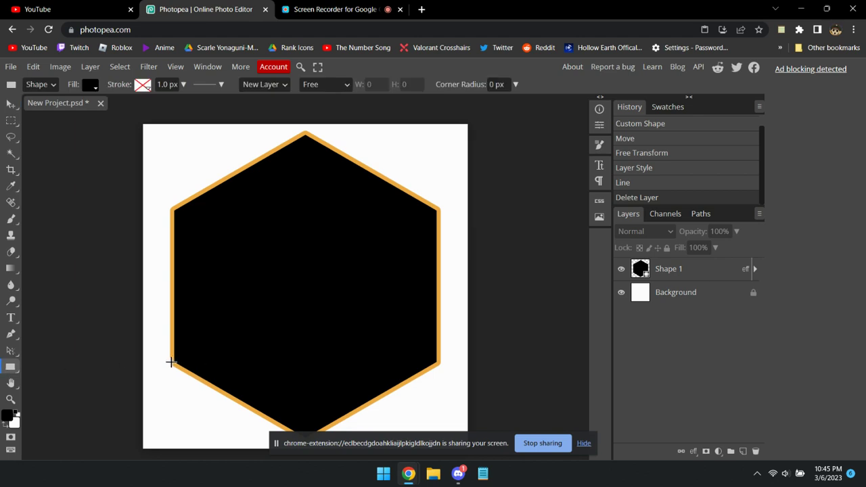
drag(174, 363, 438, 350)
- Fill the thin rectangle with the same orange as the hexagon's outline
click(90, 85)
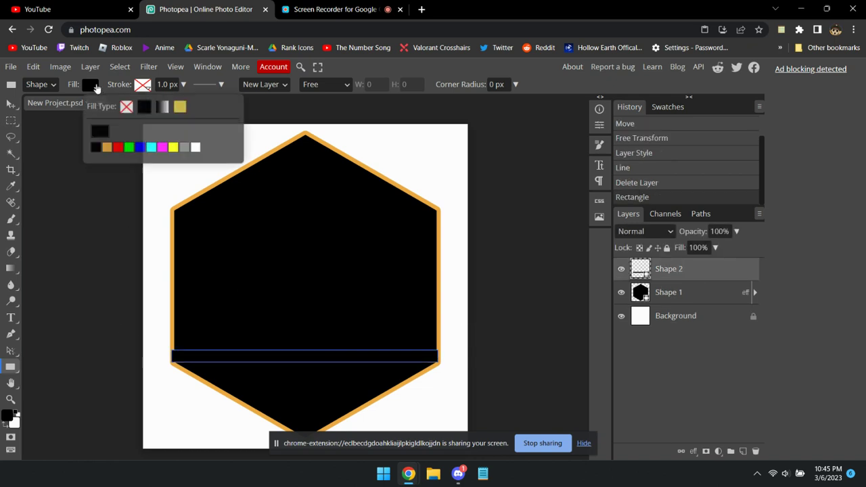
click(99, 132)
click(106, 147)
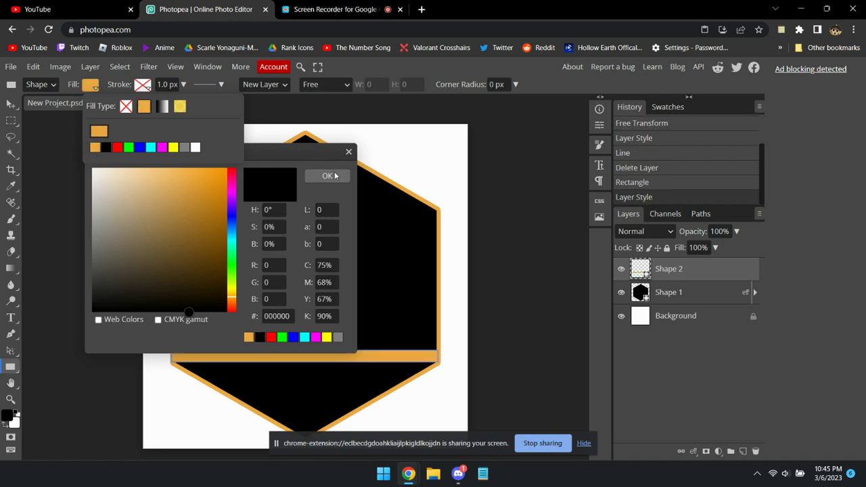
click(329, 174)
click(90, 85)
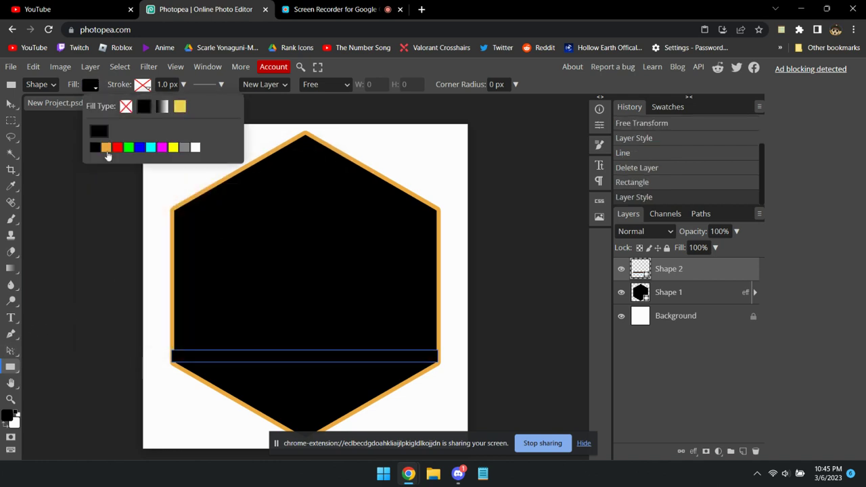
click(106, 148)
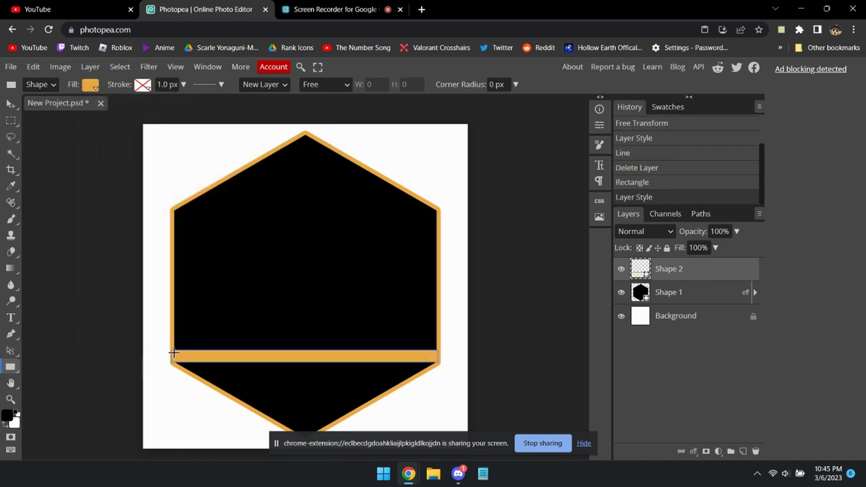
- Reduce the orange bar's height with Free Transform and align it with the hexagon's lower side corners
key(ctrl+t)
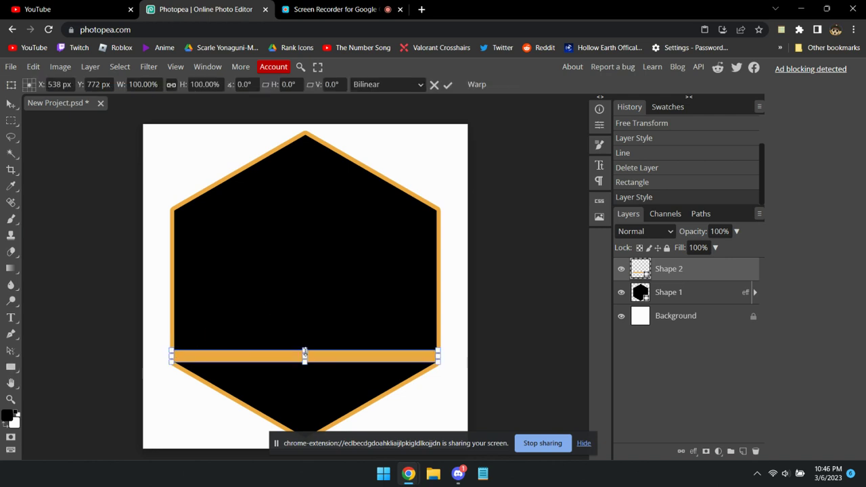
drag(305, 352, 308, 360)
key(Return)
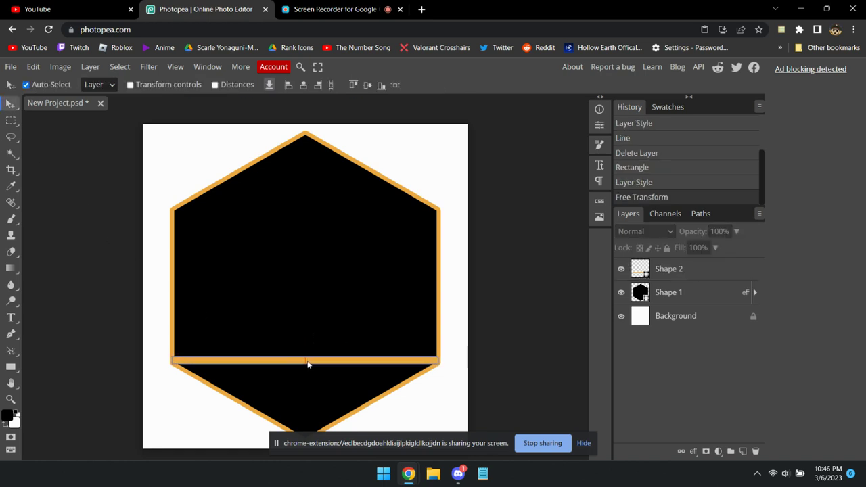
click(421, 360)
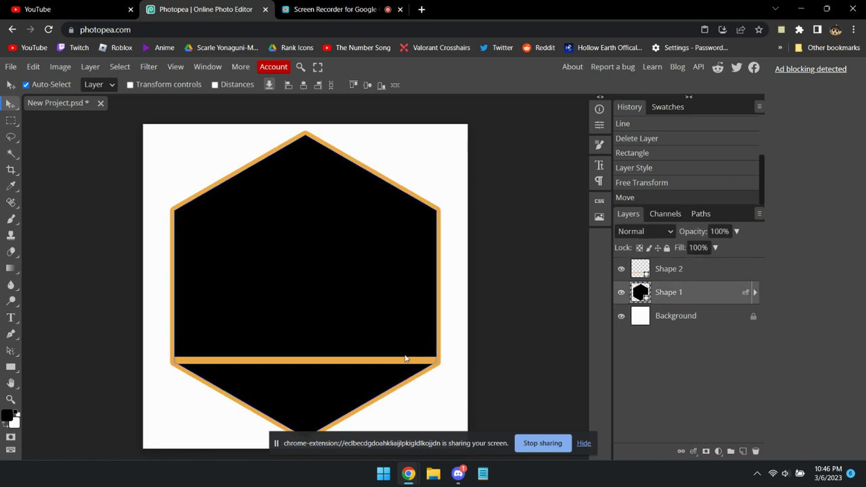
click(412, 362)
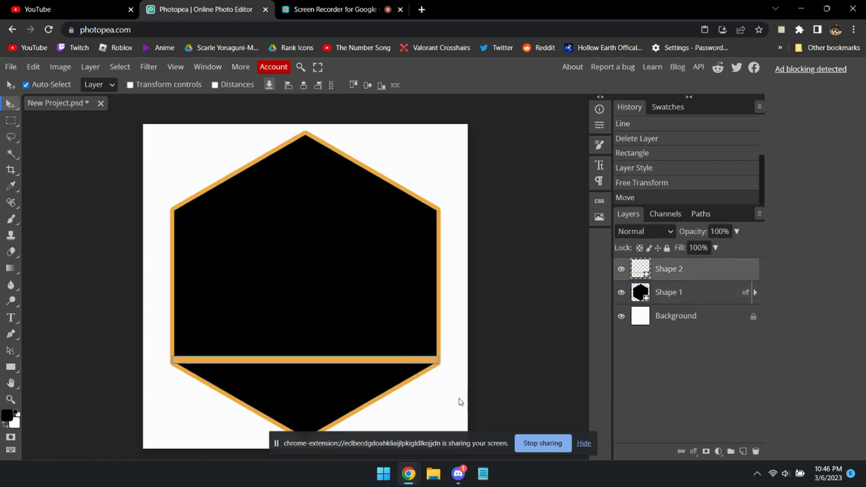
- Draw a taller orange rectangle across the hexagon, leaving a narrow gap above the thin bar, and align it with the outline
click(11, 367)
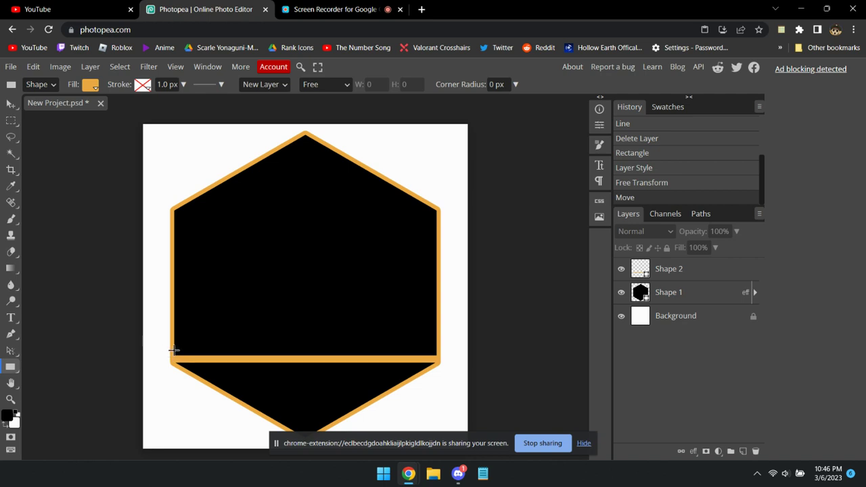
drag(174, 350, 440, 311)
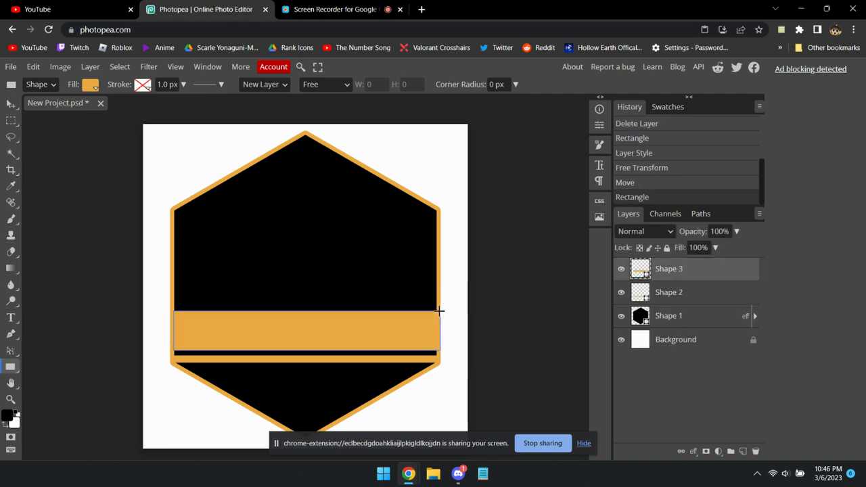
click(10, 103)
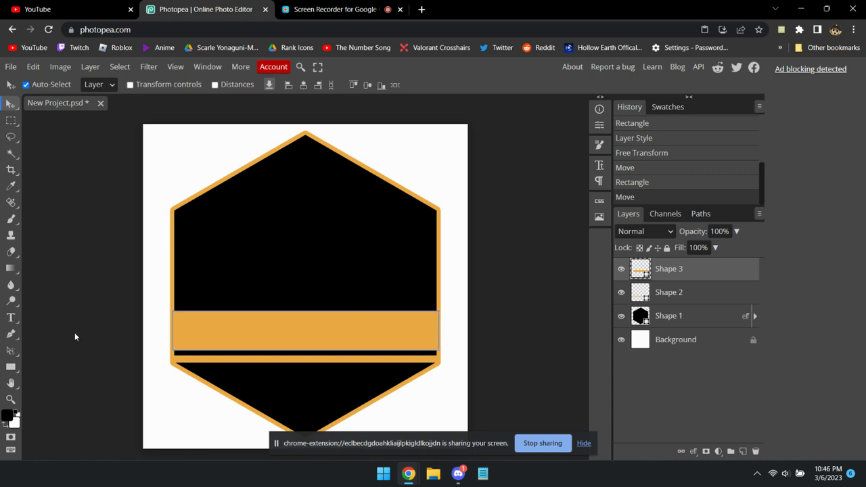
- Duplicate the thin orange bar and move the copy just above the wide band, leaving a matching narrow gap
click(195, 360)
key(ctrl+j)
key(shift+Up)
key(shift+Up)
key(shift+Up)
key(shift+Up)
key(shift+Up)
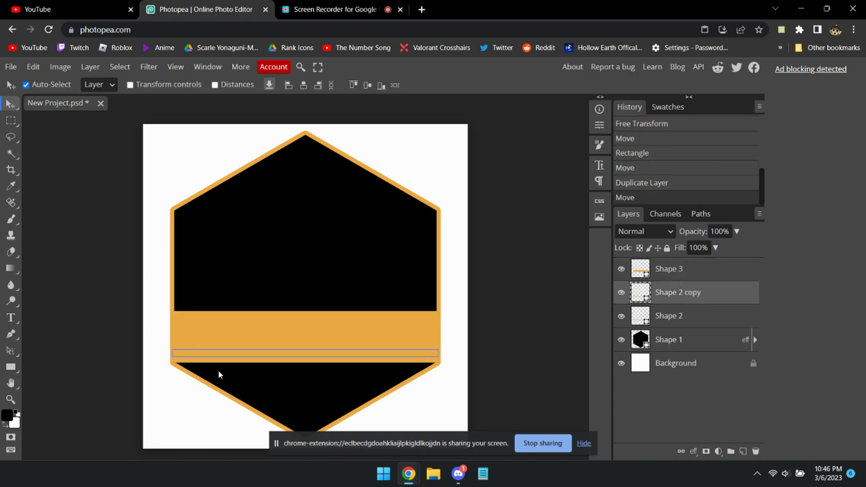
key(shift+Up)
key(shift+Up)
key(shift+Up)
key(shift+Up)
key(Down)
key(Down)
key(Down)
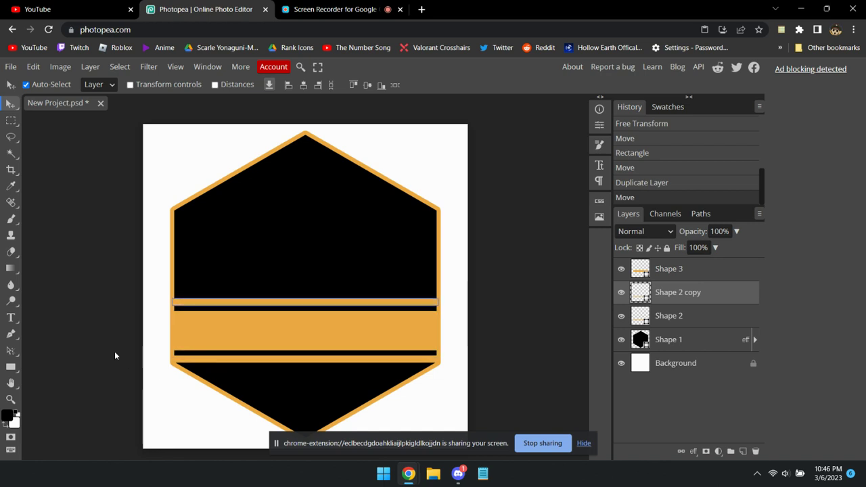
click(137, 354)
- Enable a Color Overlay effect on the hexagon's Shape 1 layer
click(683, 341)
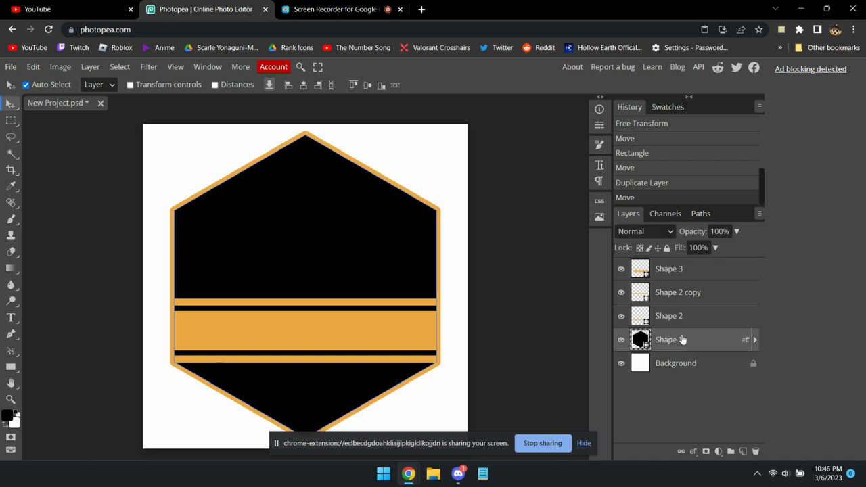
right_click(690, 342)
click(646, 158)
right_click(526, 383)
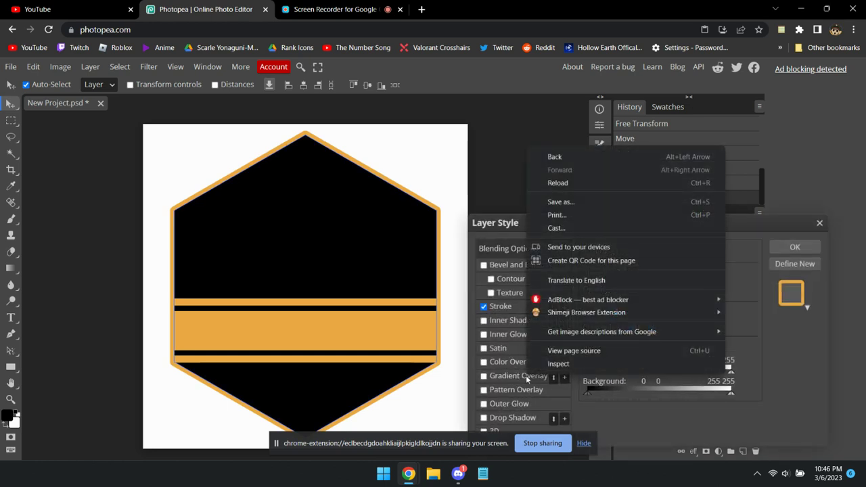
click(505, 369)
click(505, 366)
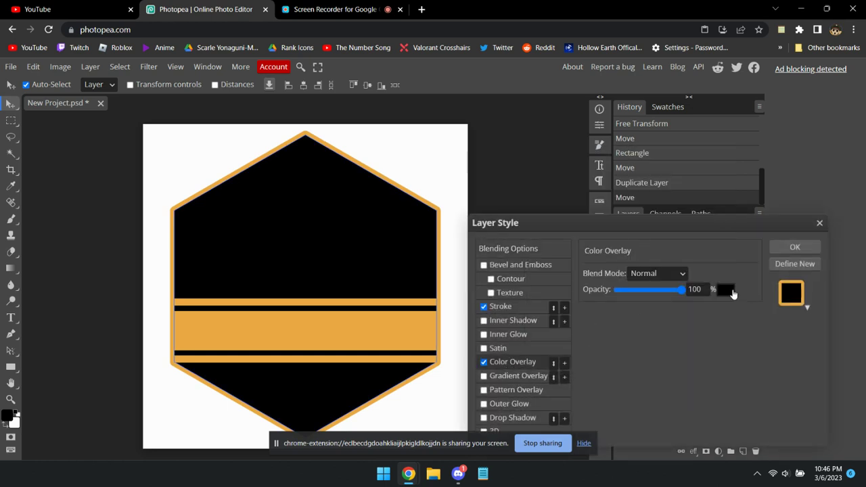
- Change the hexagon's overlay colour to the dark charcoal hex code from the clipboard history and apply the layer style
click(726, 290)
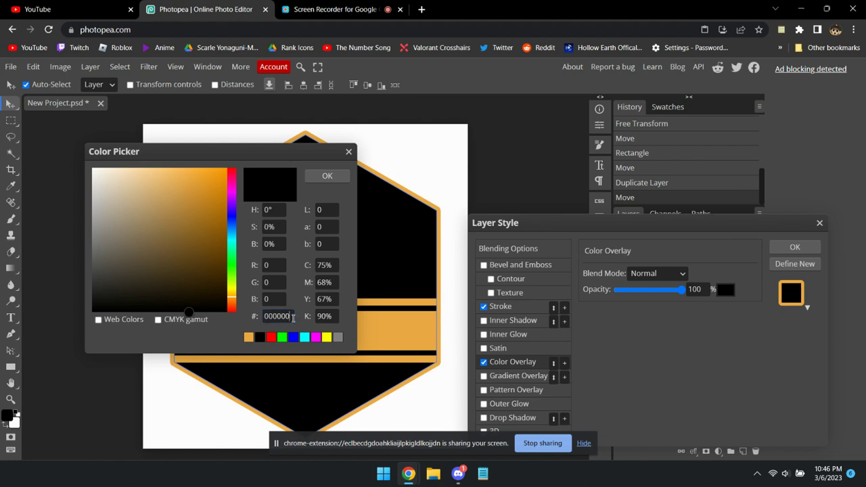
double_click(292, 319)
key(super+v)
click(346, 233)
click(327, 175)
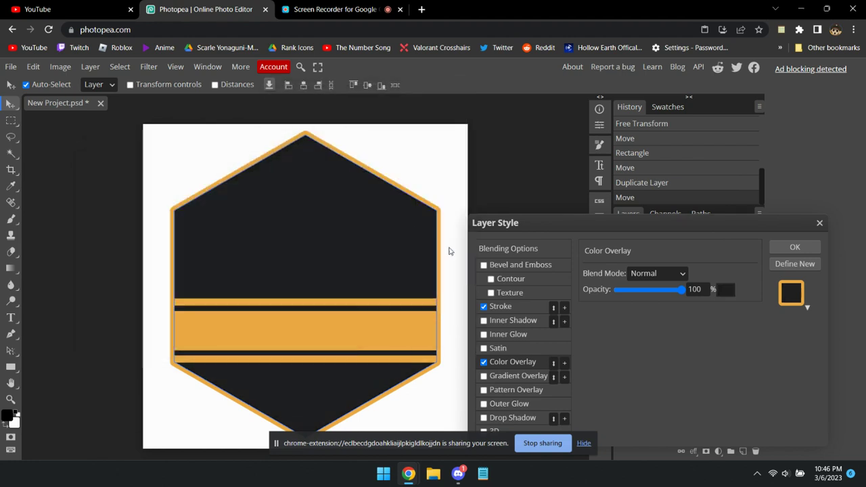
click(796, 248)
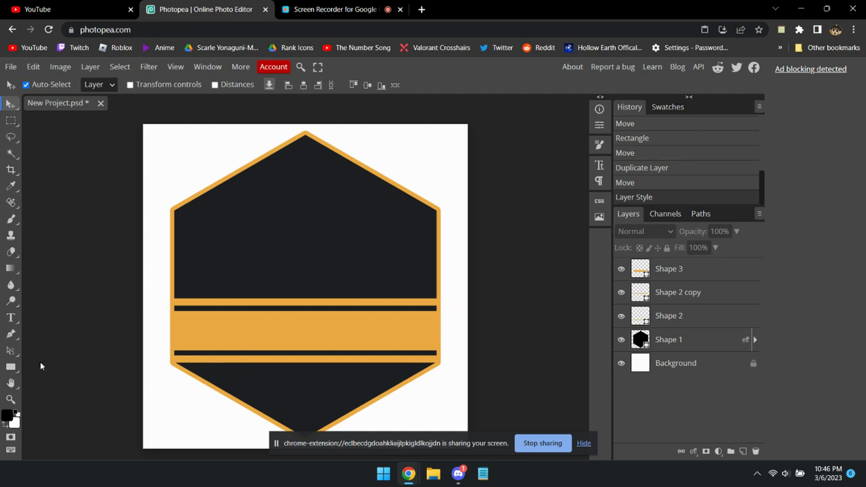
- Draw a thin rectangle with a dark charcoal fill over the narrow gap below the wide orange band
click(10, 366)
click(91, 86)
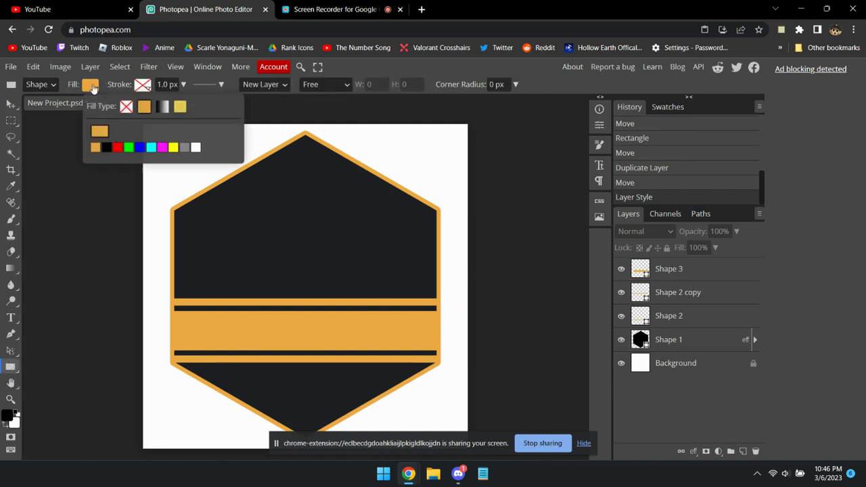
click(101, 133)
click(327, 176)
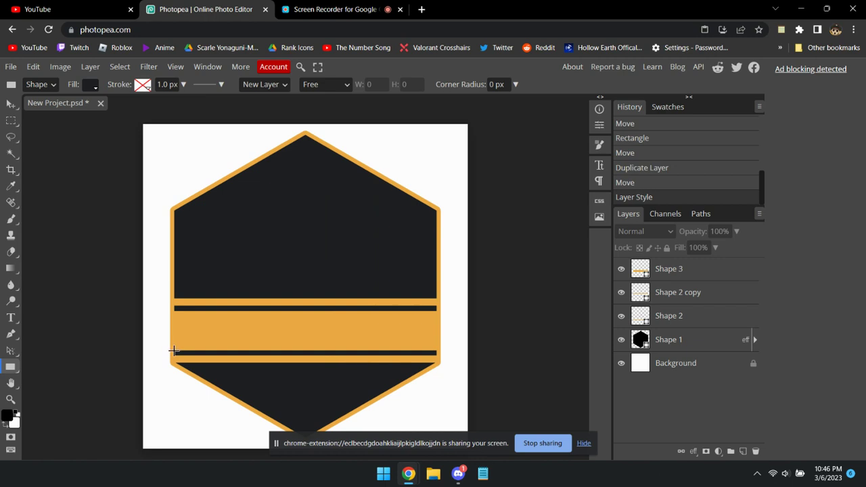
drag(174, 351, 437, 358)
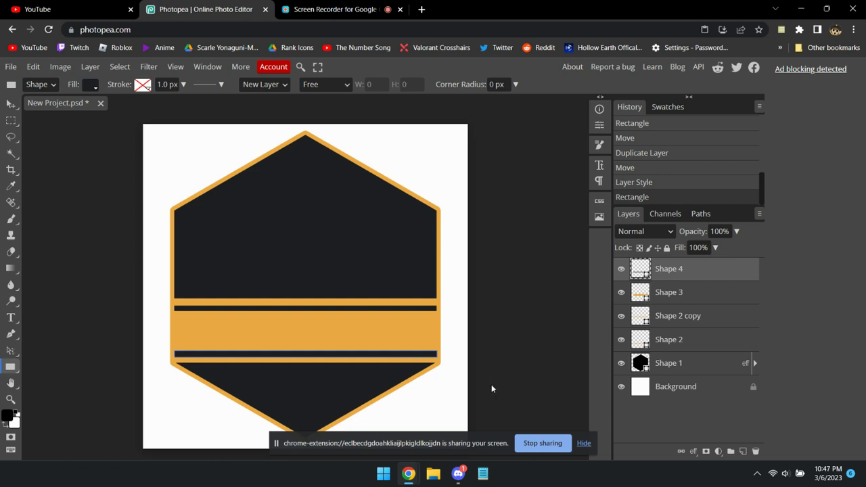
- Duplicate the dark strip, move the copy up over the gap above the wide band, and fine-tune the lower strip's position
key(ctrl+j)
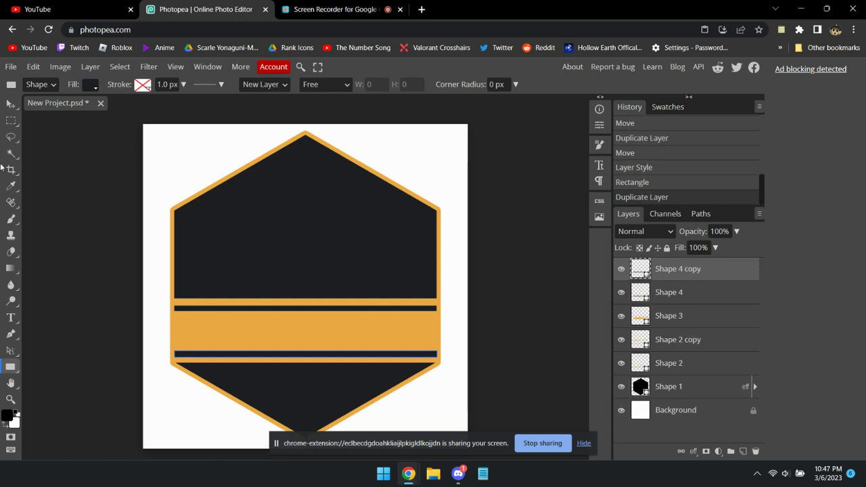
click(11, 103)
key(shift+Up)
key(shift+Up)
key(shift+Up)
key(shift+Up)
key(shift+Up)
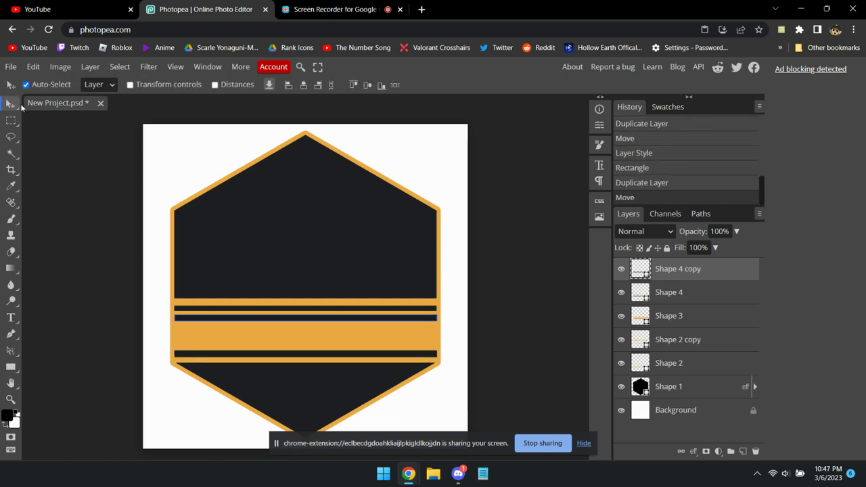
key(shift+Up)
key(shift+Up)
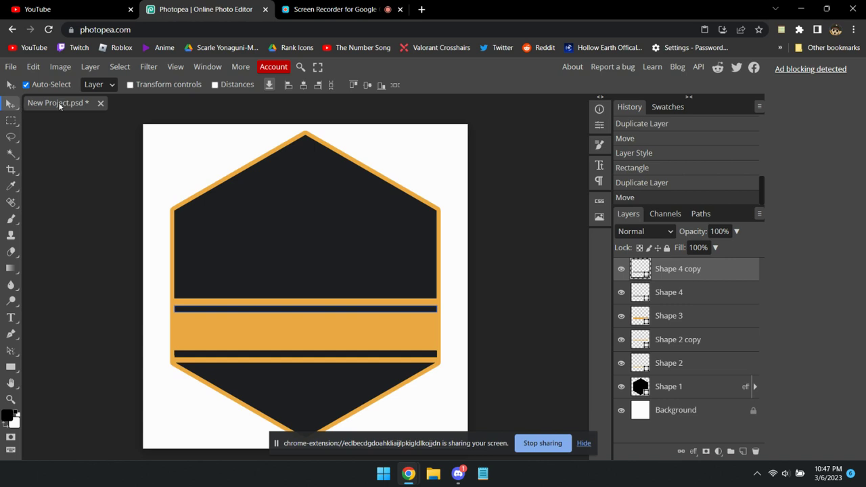
click(191, 356)
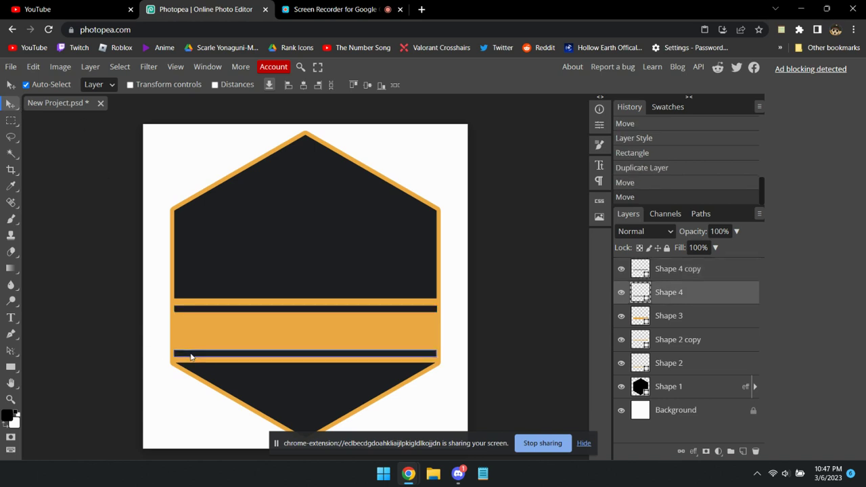
click(140, 379)
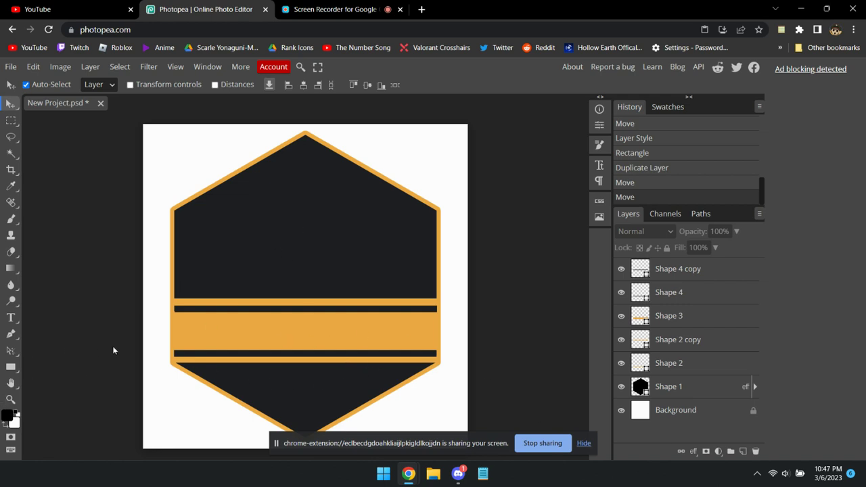
- Search the web for "Handshake Png" in a new browser tab and show the image results
key(ctrl+t)
text(Had)
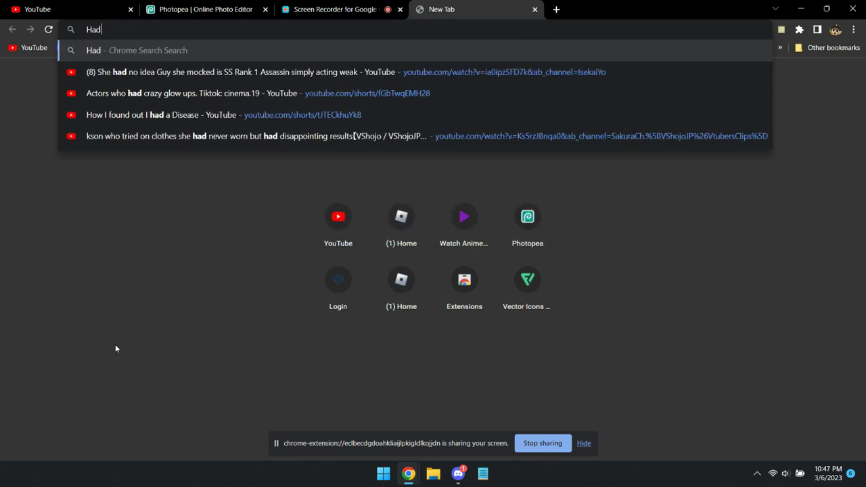
key(BackSpace)
text(ndsha)
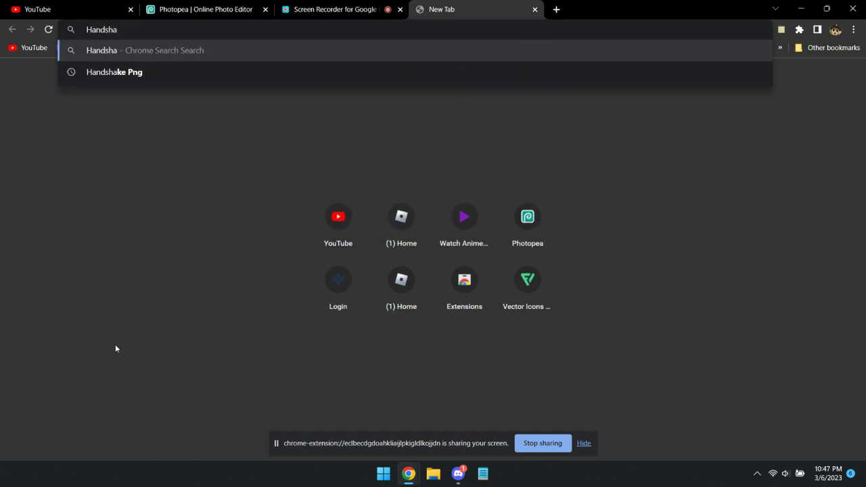
text(ke)
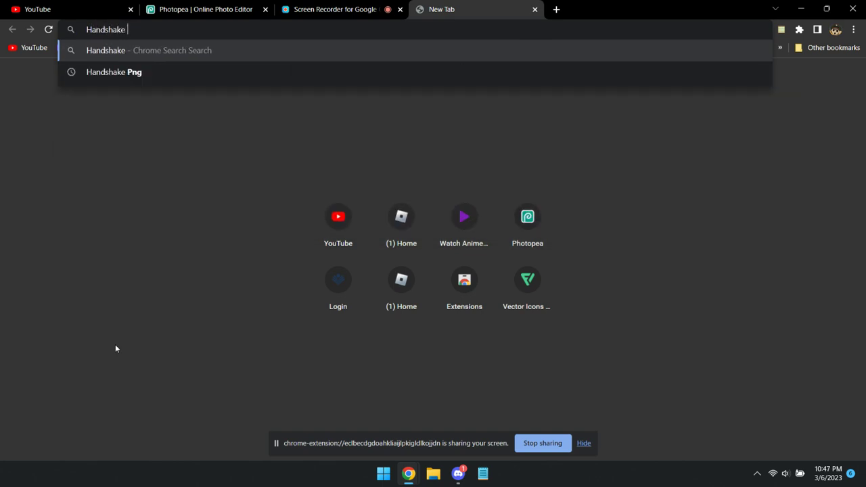
text( Png)
key(Return)
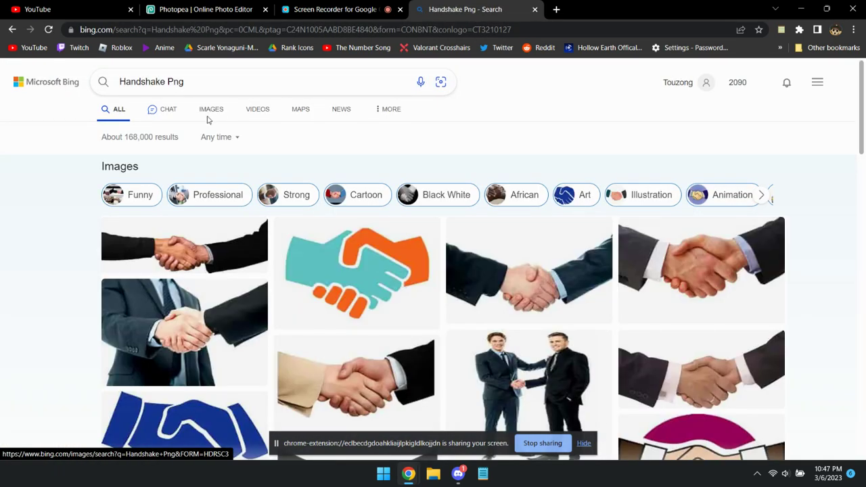
click(209, 114)
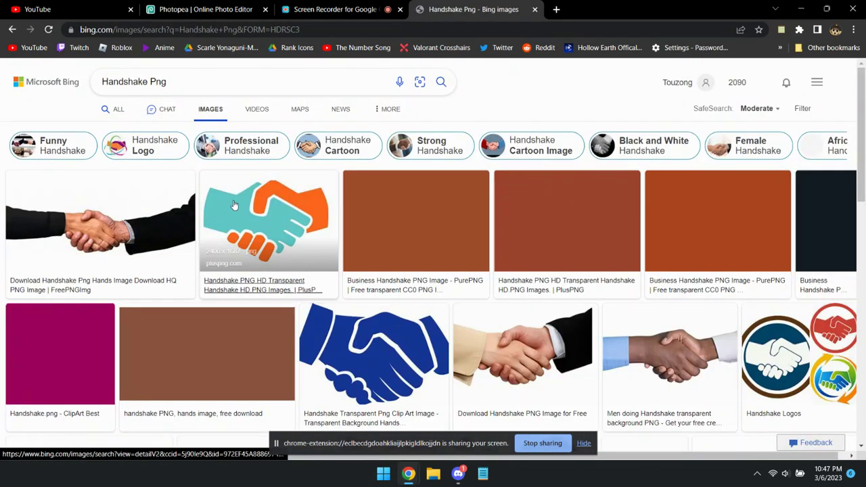
- Place the solid black handshake icon (#453163) from the results into the Photopea project and bring its layer to the top of the stack
scroll(234, 205, down, 4)
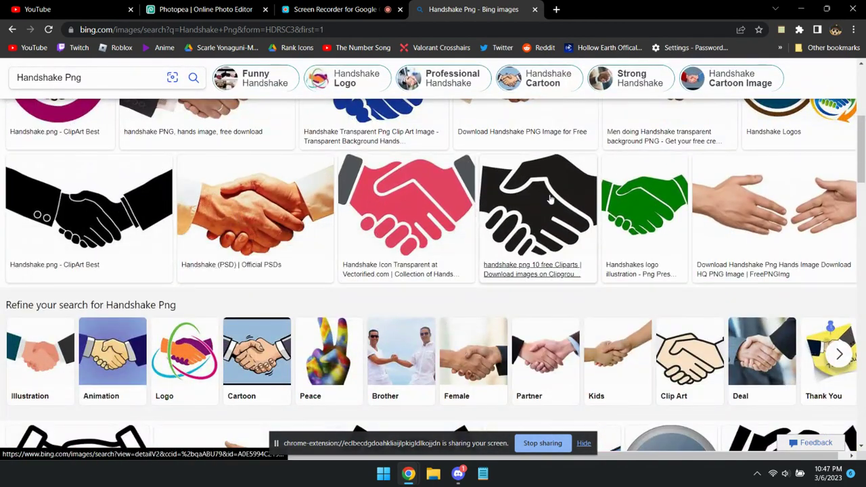
scroll(261, 259, down, 4)
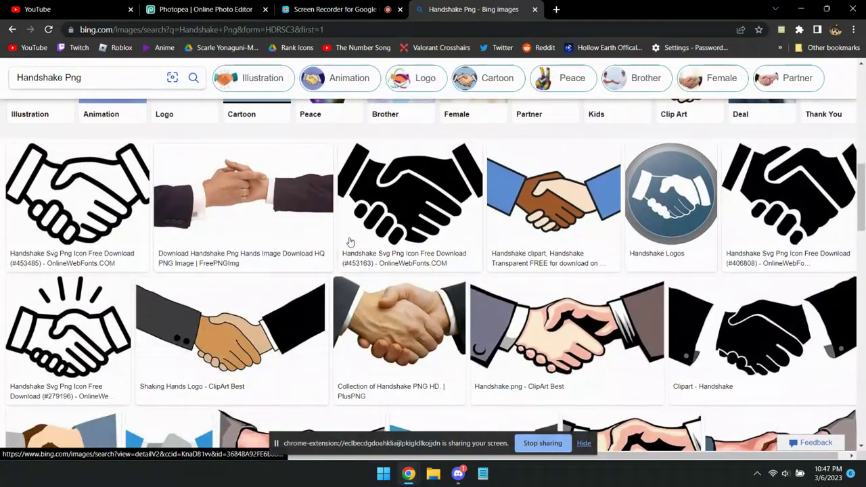
click(350, 241)
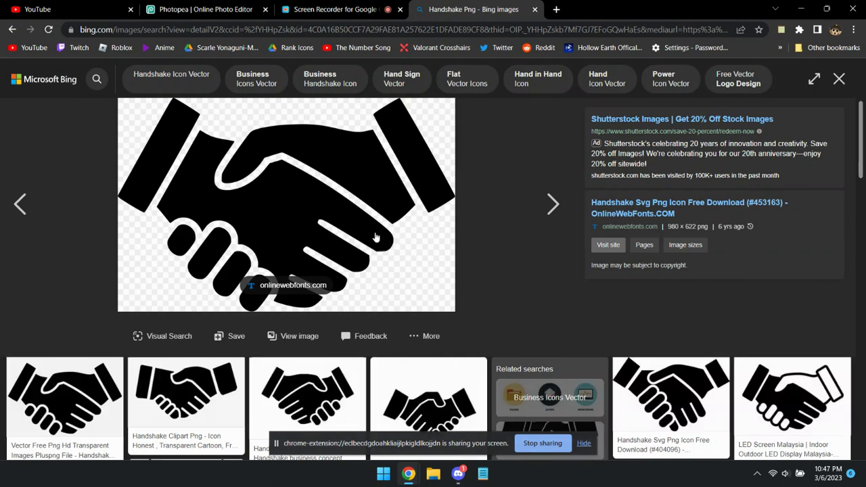
drag(344, 219, 385, 278)
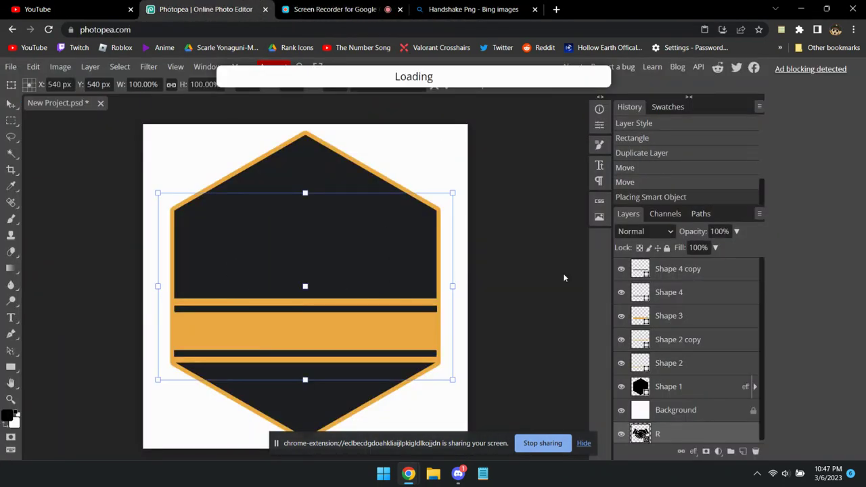
drag(670, 433, 703, 260)
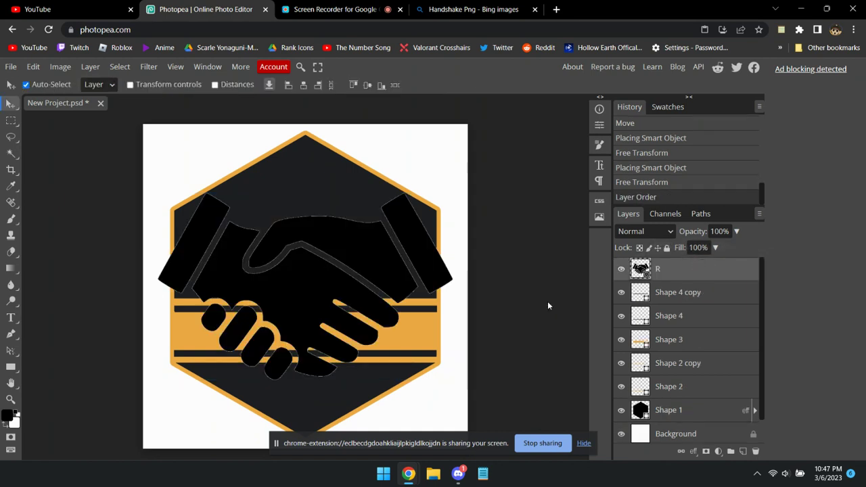
- Apply a white Color Overlay layer style to the handshake layer R
right_click(717, 268)
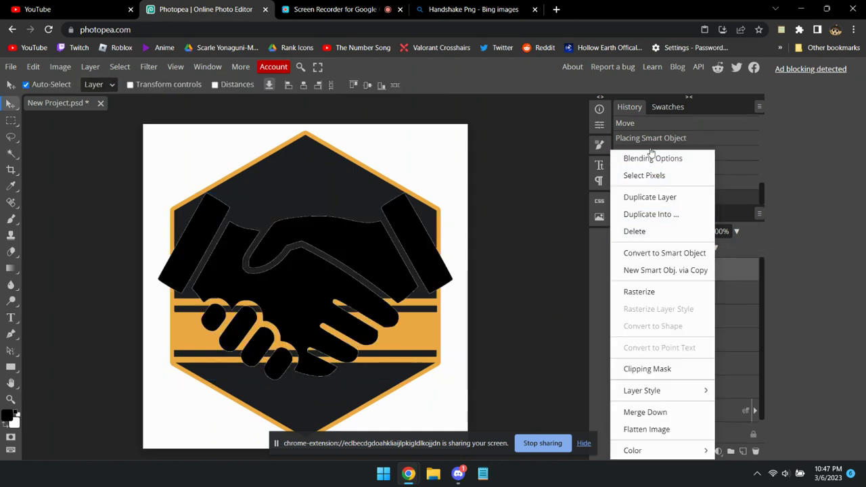
key(ctrl+z)
click(669, 197)
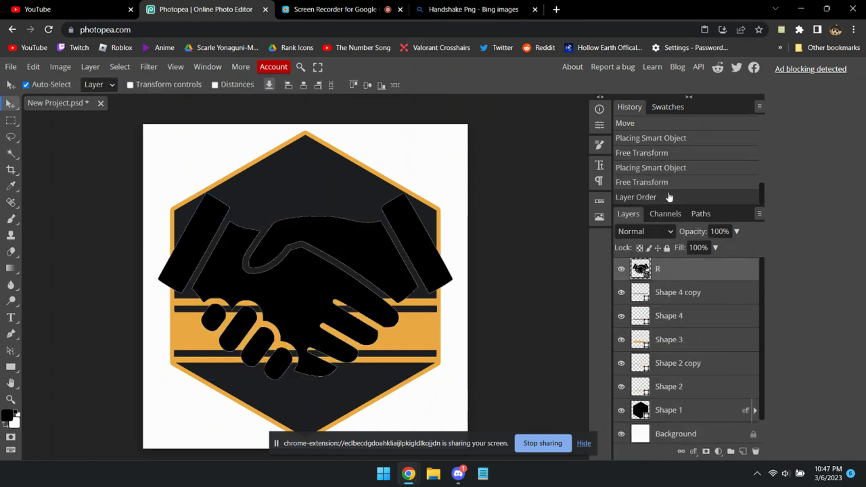
right_click(683, 271)
click(636, 156)
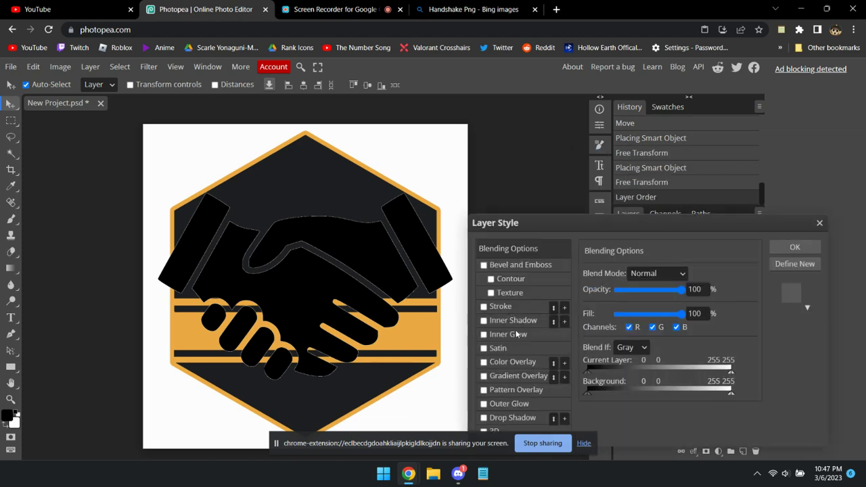
click(518, 362)
click(726, 290)
drag(166, 240, 21, 110)
click(327, 176)
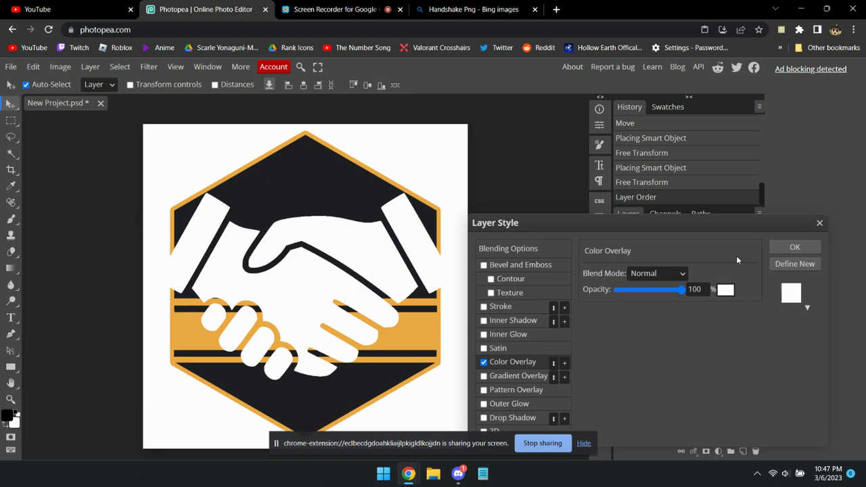
click(795, 247)
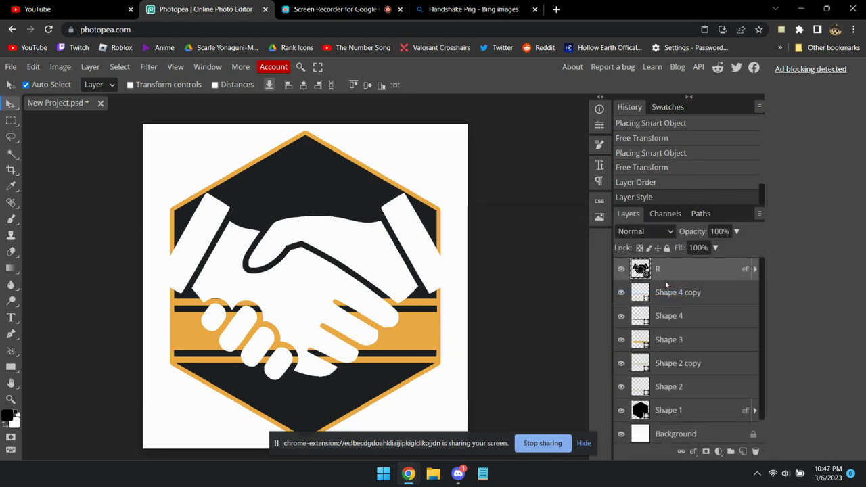
- Move the handshake layer directly above Shape 1, behind the bands, and scale it to about 79% centred in the hexagon
drag(666, 285, 685, 411)
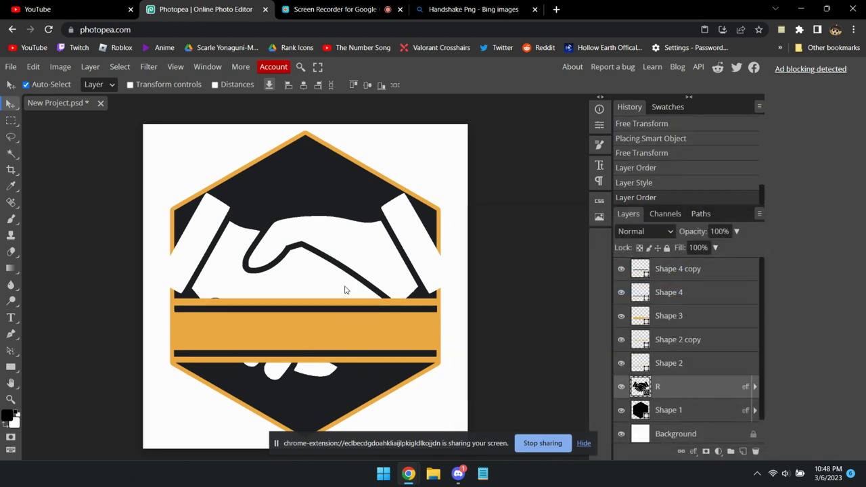
key(ctrl+t)
drag(306, 192, 314, 232)
drag(354, 282, 356, 264)
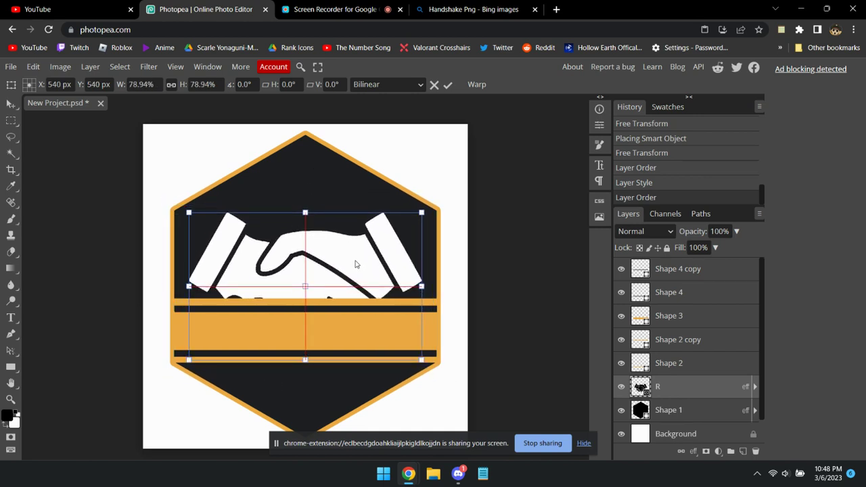
click(10, 103)
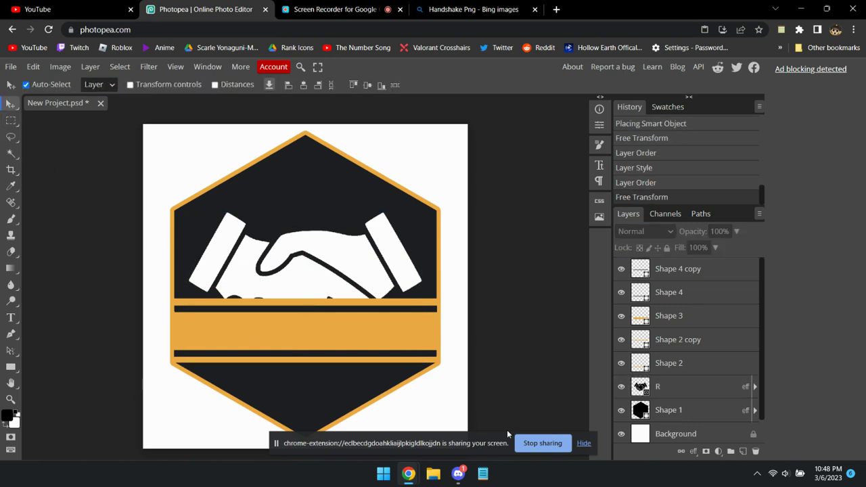
- Set the Type tool's font to Air America and the text size to 100 px
click(11, 318)
click(50, 85)
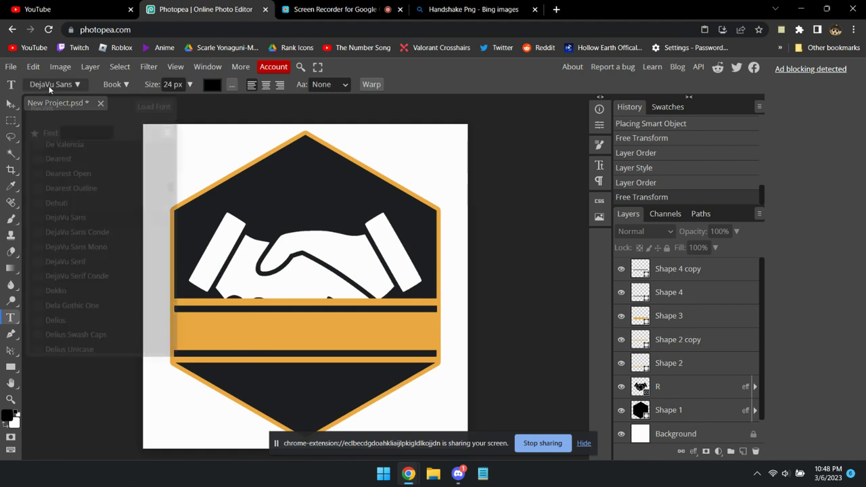
text(Air)
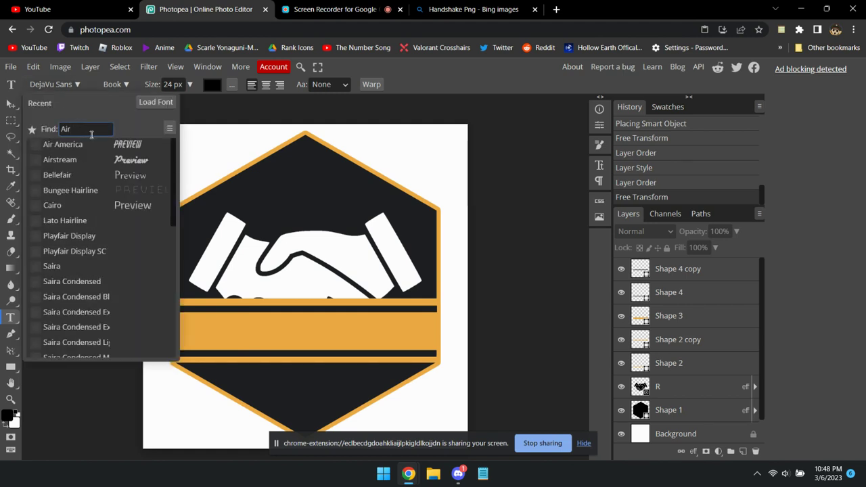
click(98, 140)
drag(172, 86, 151, 87)
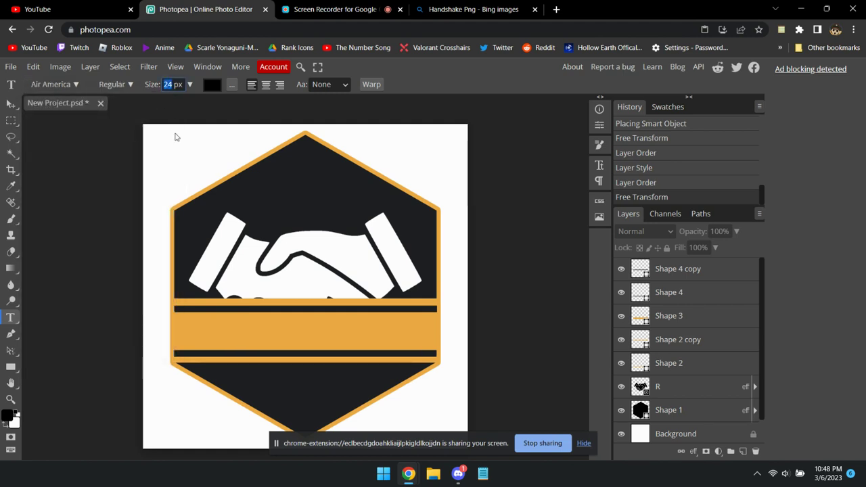
- Add the text "FOREIGN AFFAIRS" on the wide orange band, starting near its left end
click(179, 348)
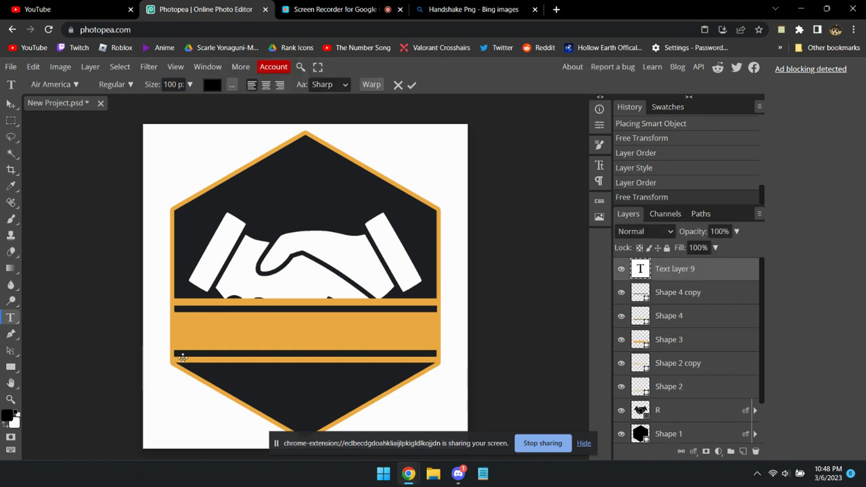
text(IGN)
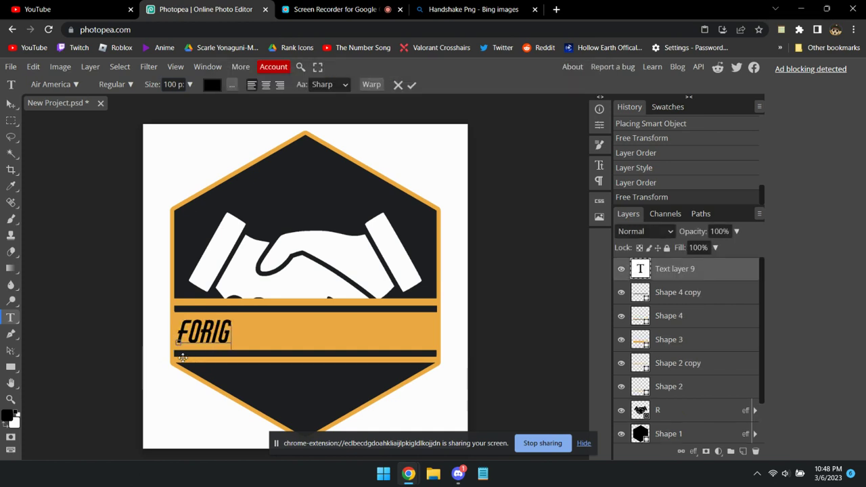
key(BackSpace)
key(BackSpace)
key(BackSpace)
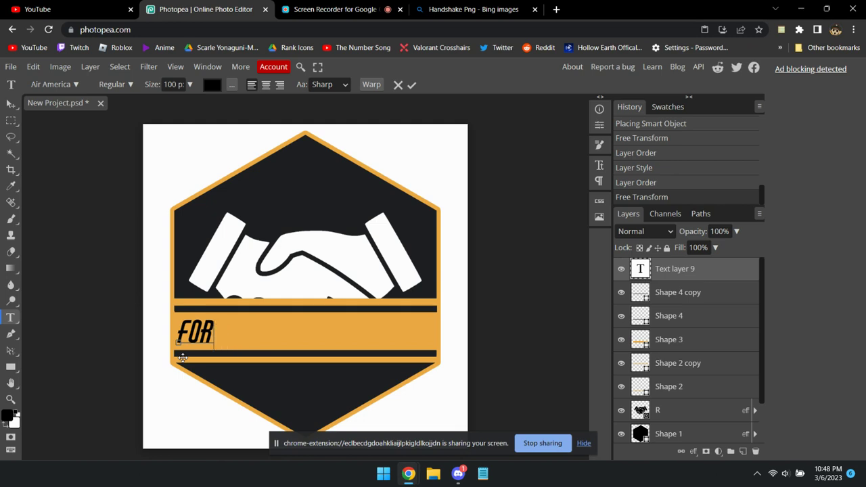
text(EIGN)
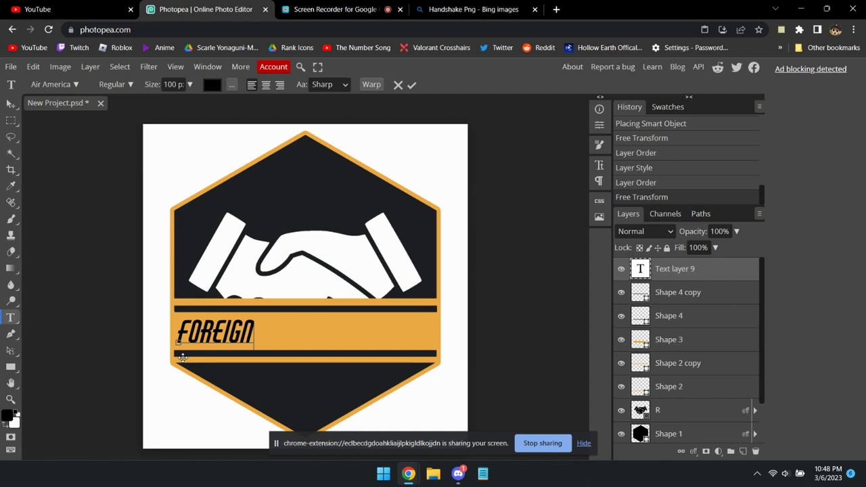
text( AFF)
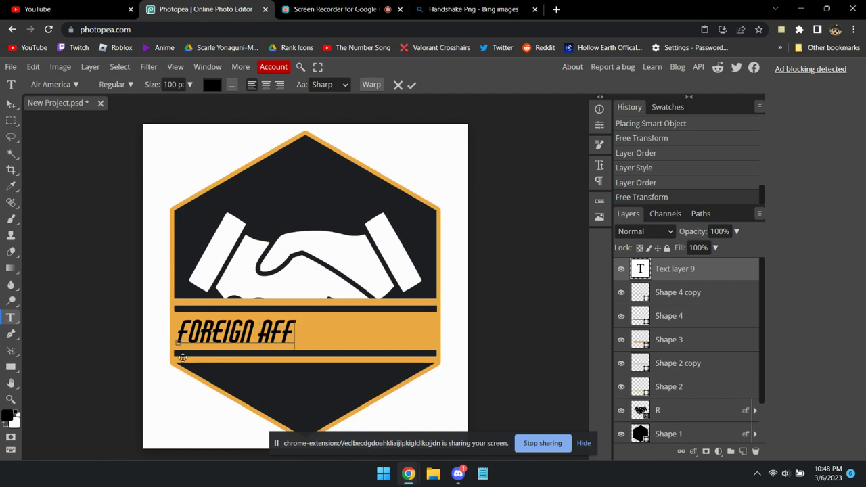
text(AIRS)
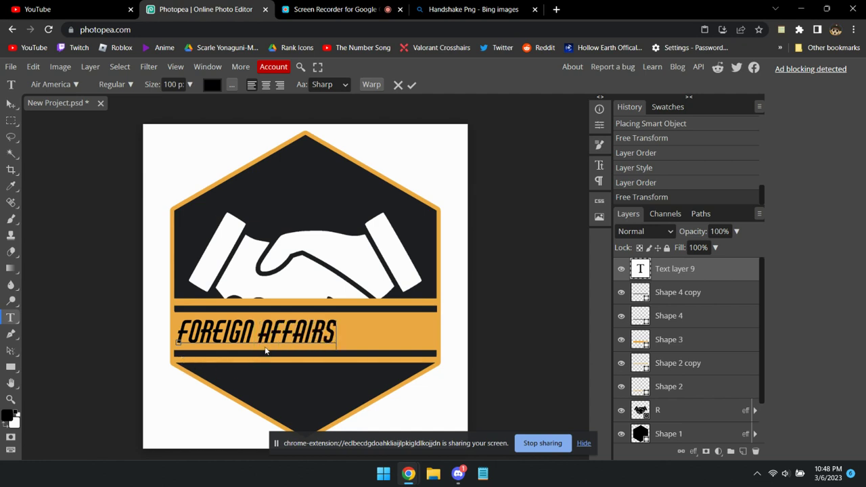
- Move the FOREIGN AFFAIRS text so it is centred horizontally on the wide orange band
drag(177, 333, 336, 332)
click(336, 331)
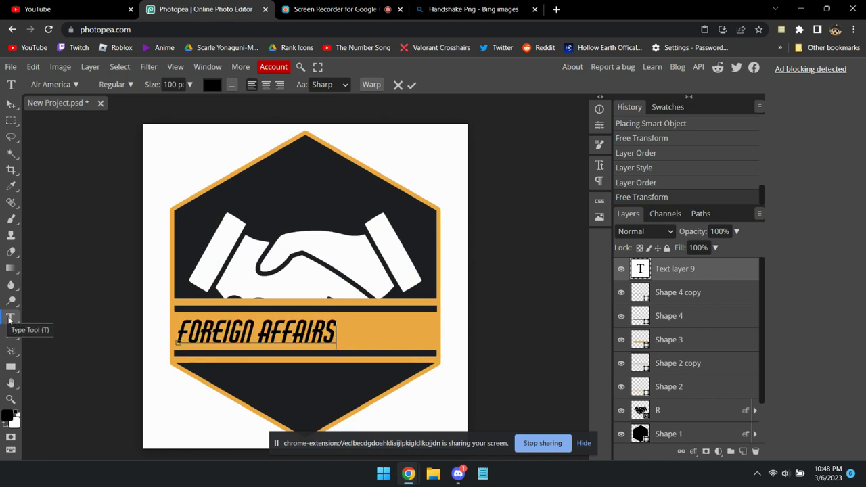
click(11, 104)
drag(308, 339, 351, 337)
key(t)
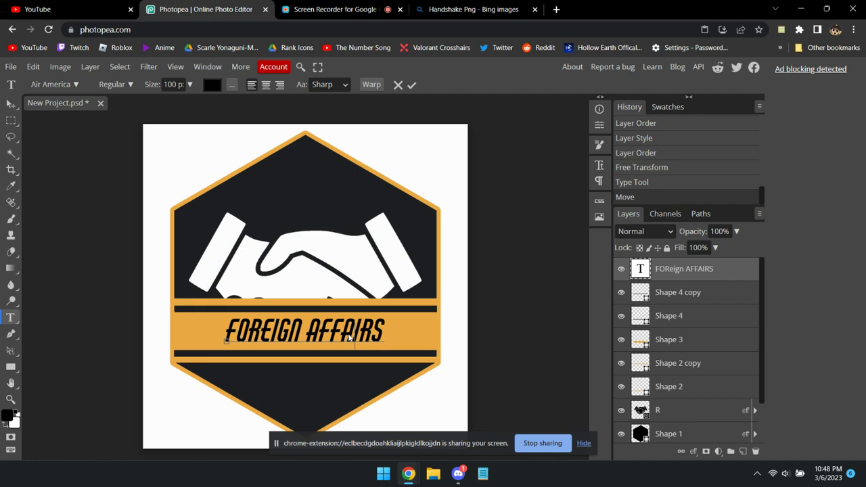
double_click(350, 336)
click(279, 338)
click(11, 104)
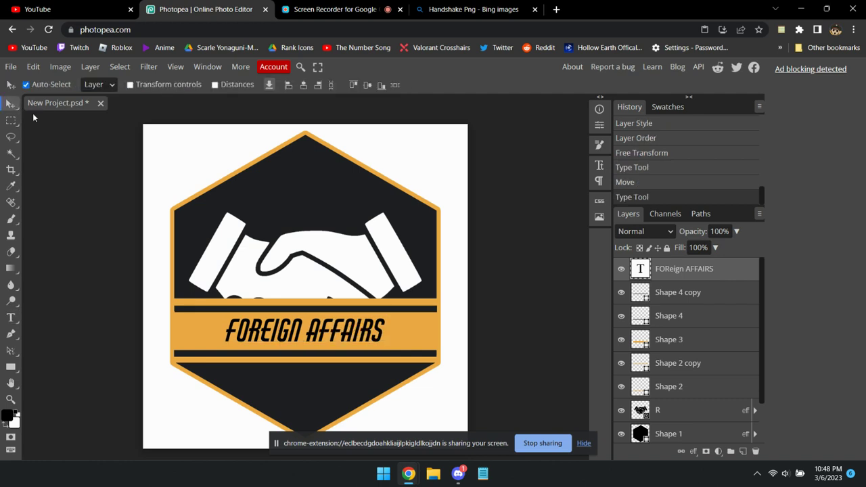
- Scale the FOREIGN AFFAIRS text to about 140% and centre it within the orange band at X 540 px, Y 687 px
key(ctrl+t)
drag(305, 319, 306, 310)
key(Down)
key(Down)
key(Down)
key(Down)
key(Down)
key(Down)
key(Down)
key(Down)
key(Down)
key(Down)
key(Down)
key(Down)
key(Down)
key(Down)
key(Down)
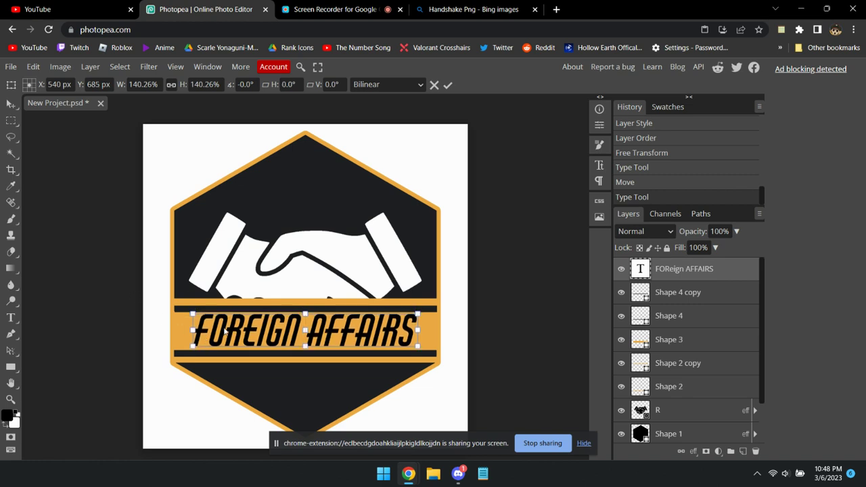
key(Down)
key(Down)
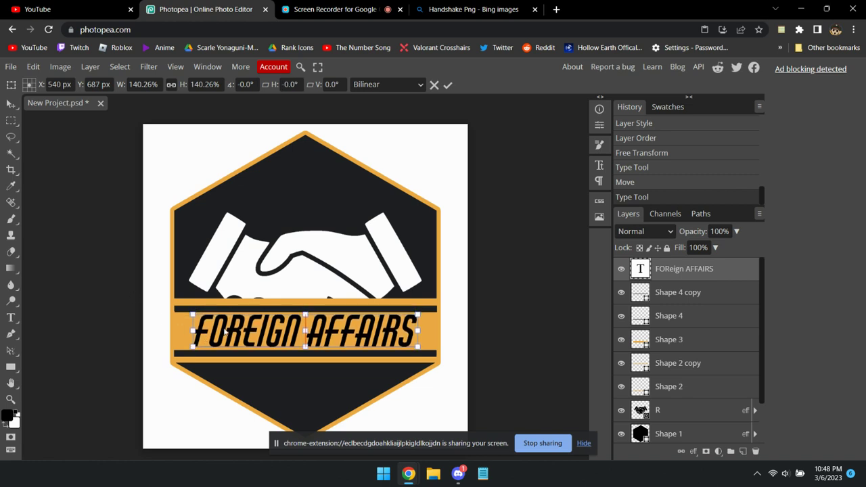
click(11, 103)
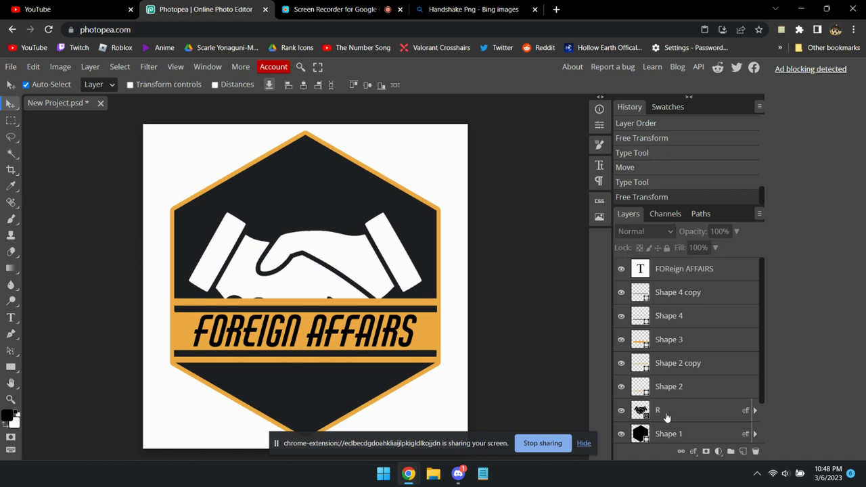
- Delete the two bottommost layers beneath Shape 1, including the white Background
scroll(667, 417, down, 2)
key(Delete)
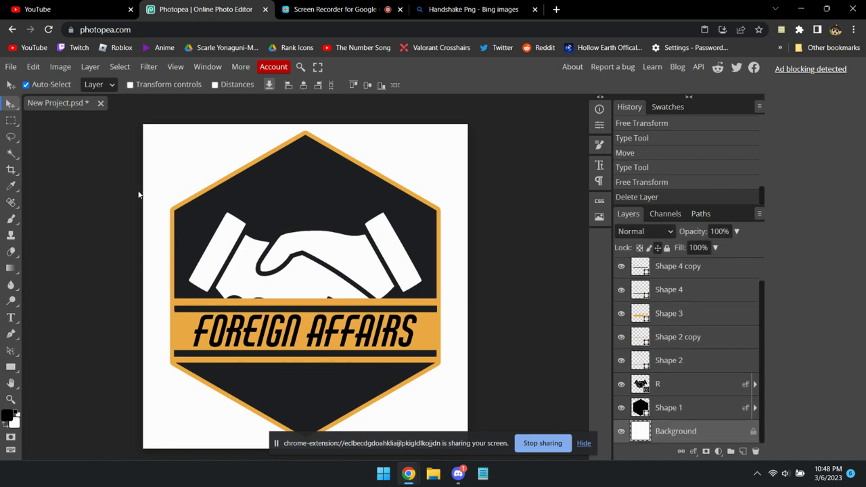
key(ctrl+z)
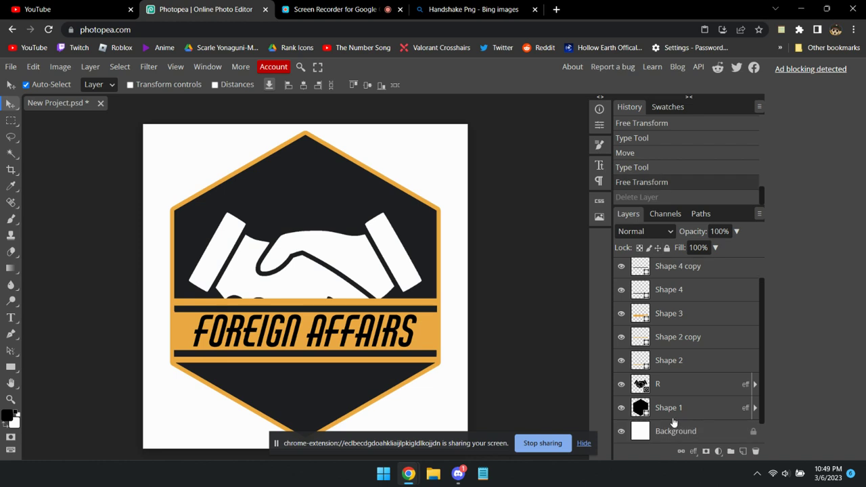
key(Delete)
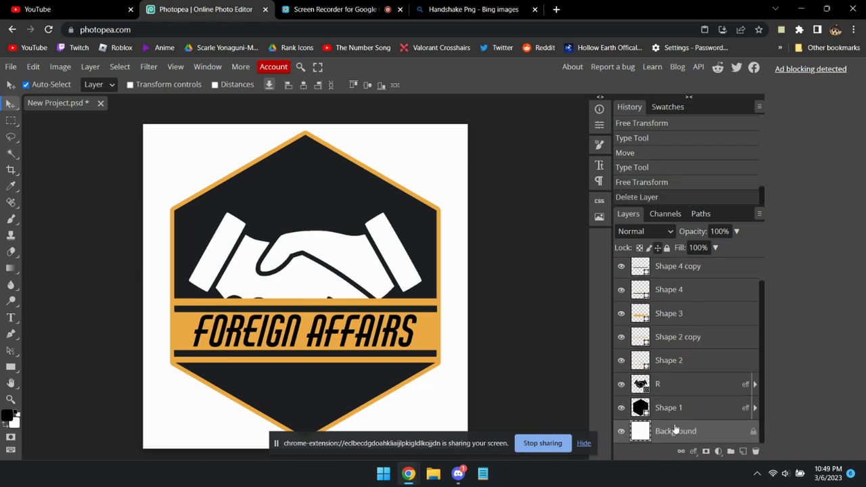
key(Delete)
click(538, 392)
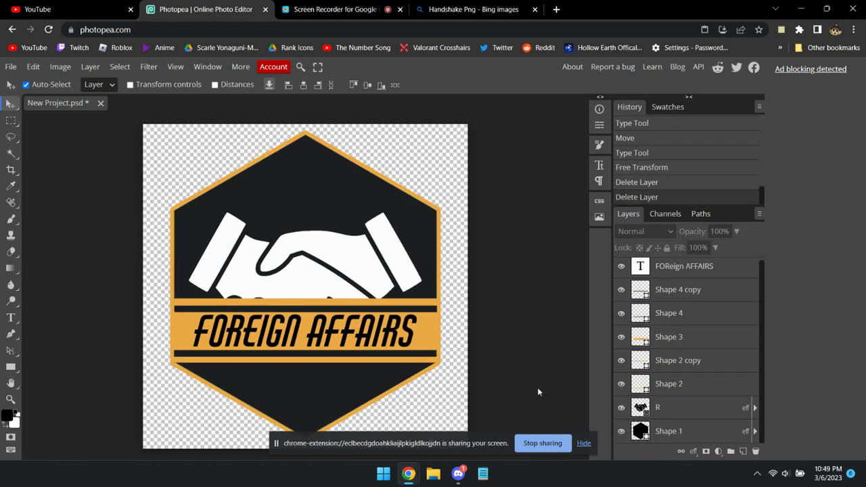
- Export the badge as a PNG at 100% quality with the name "Foreign Affairs Logo"
click(11, 66)
mouse_move(68, 229)
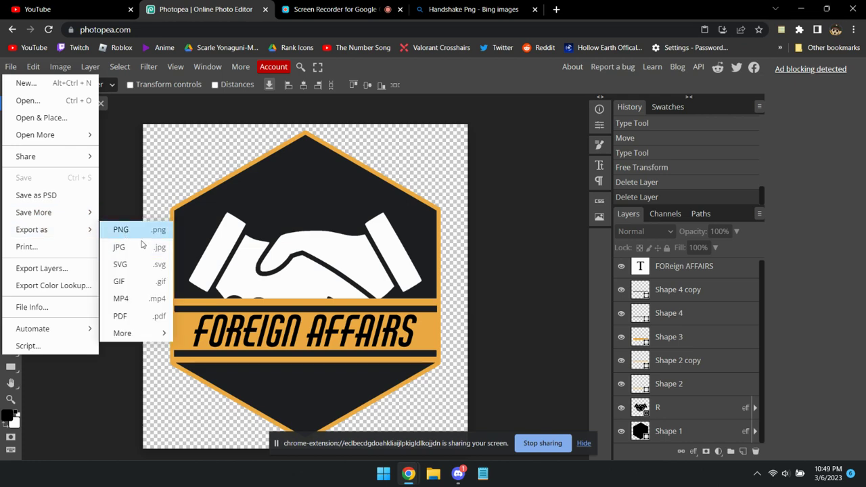
click(135, 230)
drag(284, 278, 264, 264)
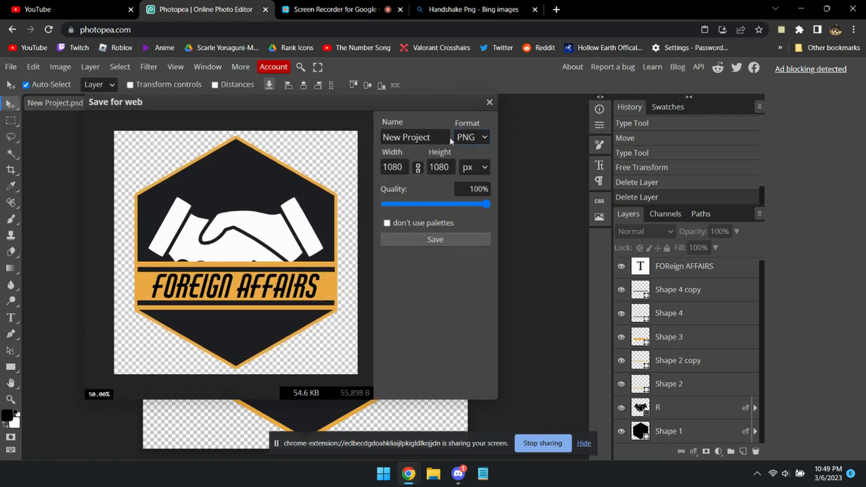
click(447, 137)
text(Fo)
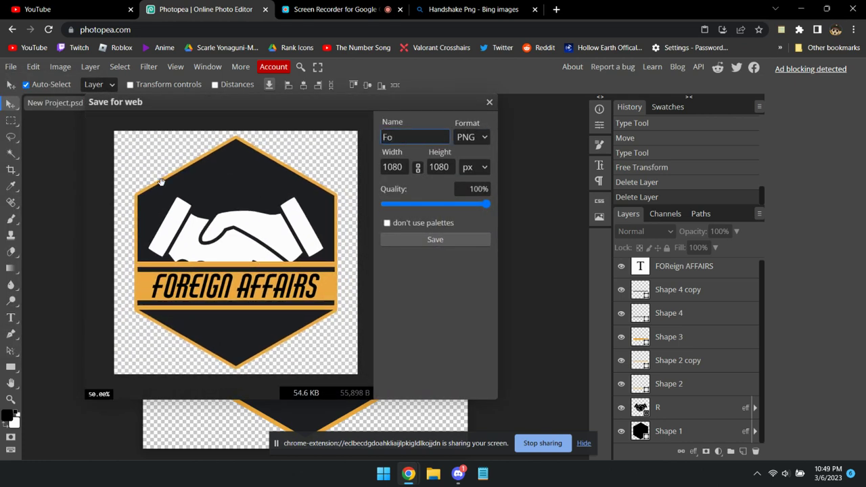
text(reig)
text(n Affairs Logo)
click(433, 241)
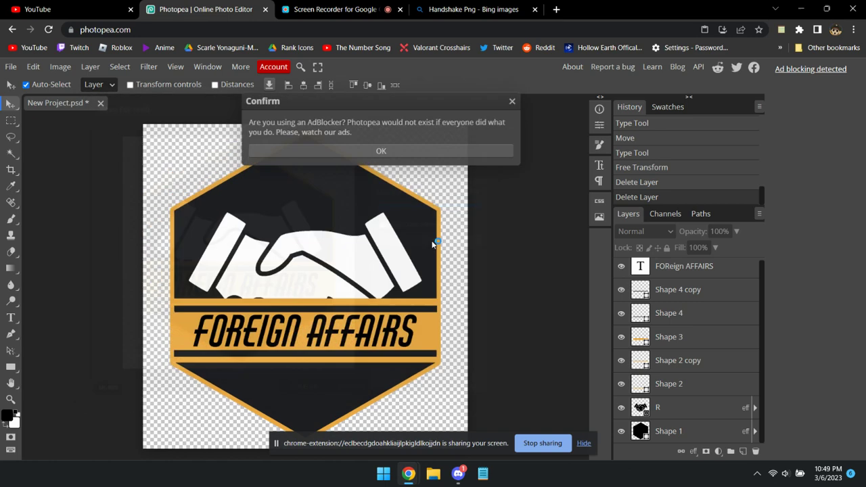
click(433, 151)
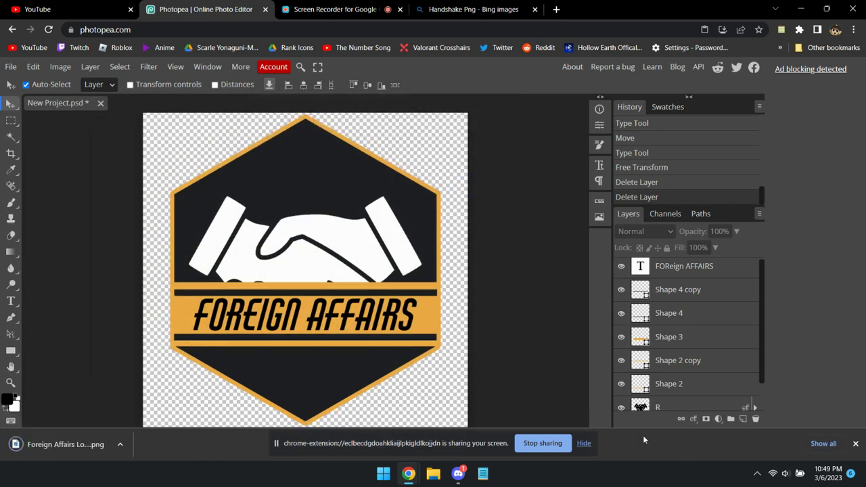
- Open the exported Foreign Affairs Logo.png in the image viewer, examine the whole badge and close the viewer
click(57, 444)
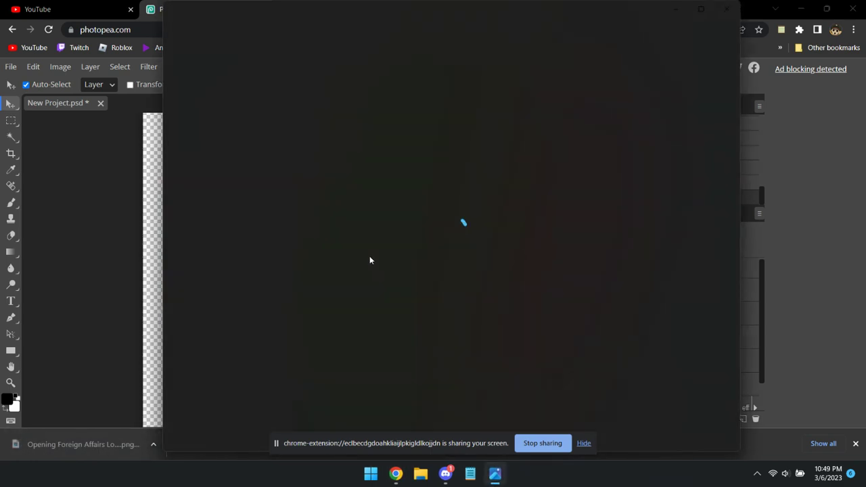
scroll(441, 277, up, 1)
scroll(466, 251, down, 1)
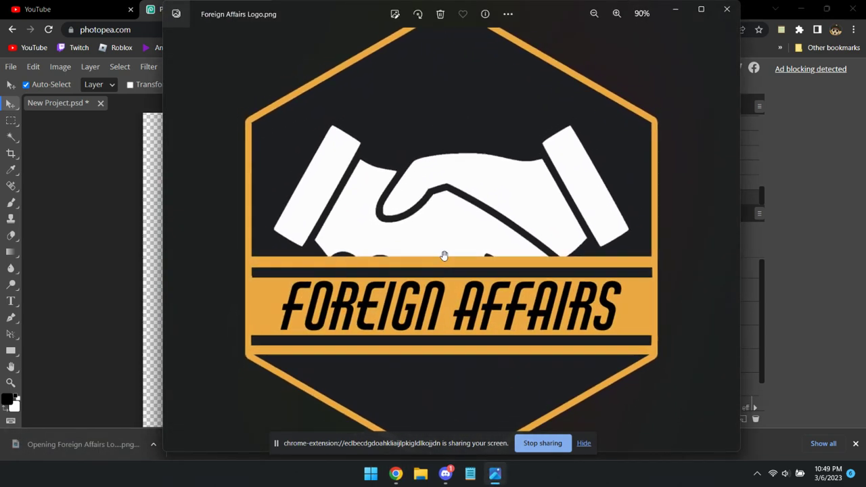
scroll(444, 256, down, 1)
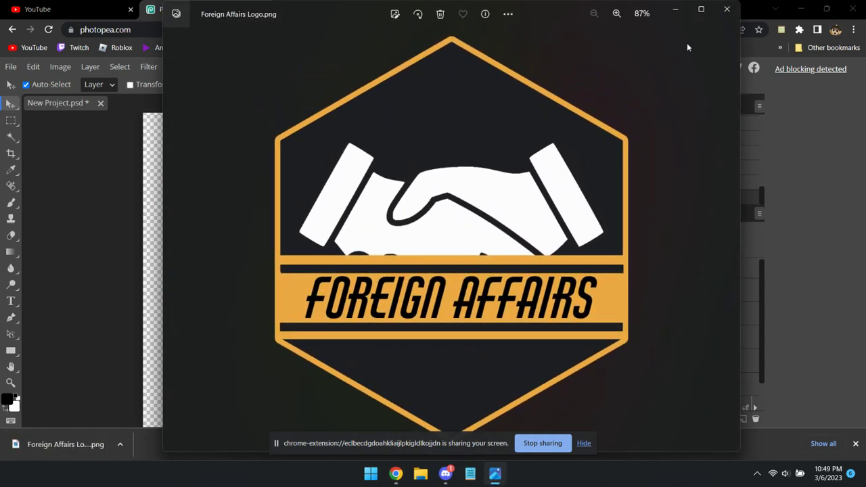
click(727, 9)
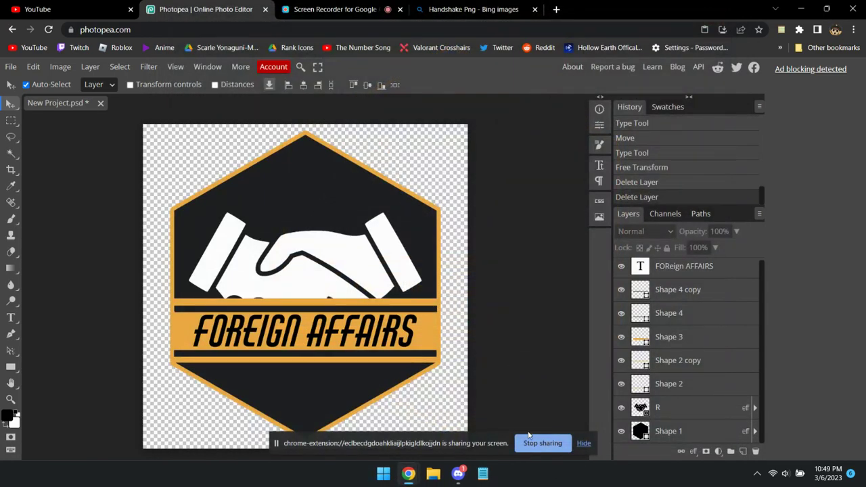